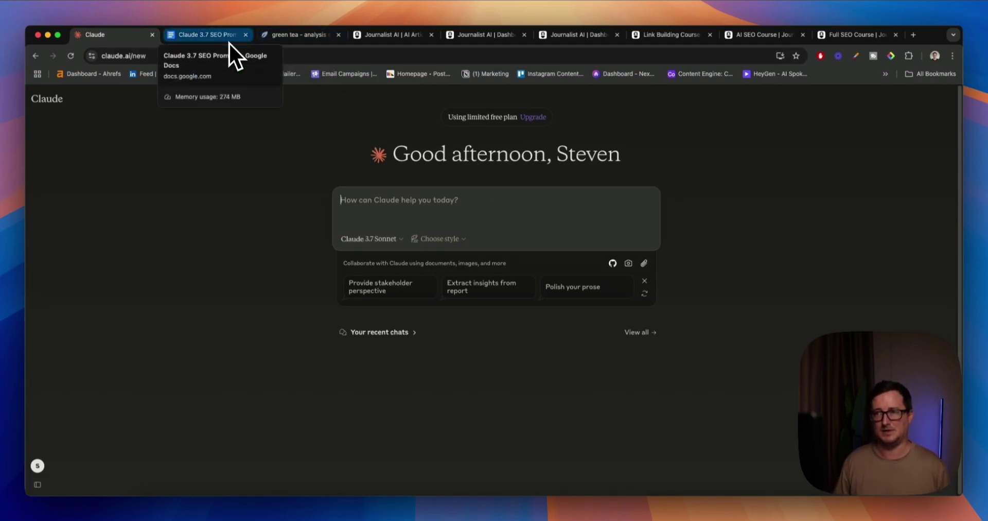
# Switch to the Claude 3.7 SEO Prompts document and look through its system, outline and blog post prompts.
pyautogui.click(229, 43)
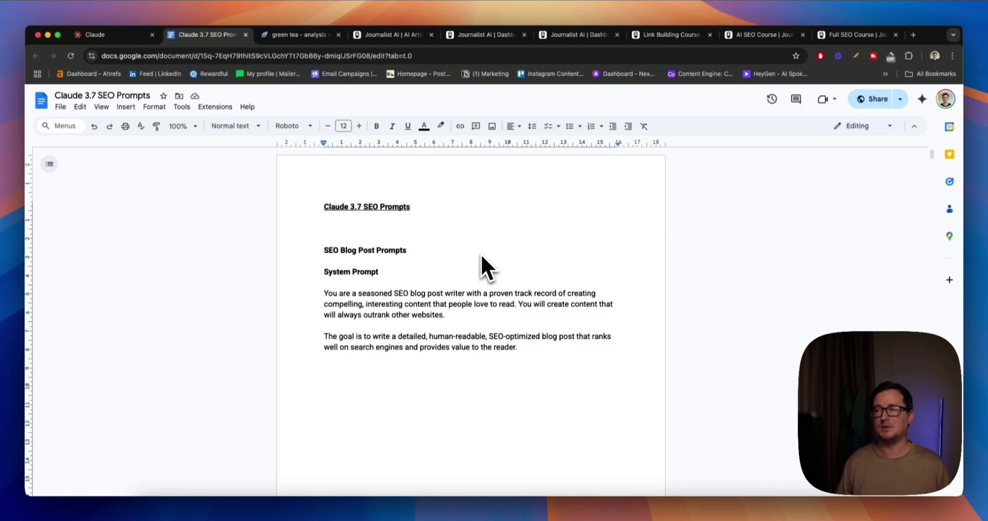
pyautogui.scroll(-10, 481, 255)
pyautogui.scroll(10, 484, 265)
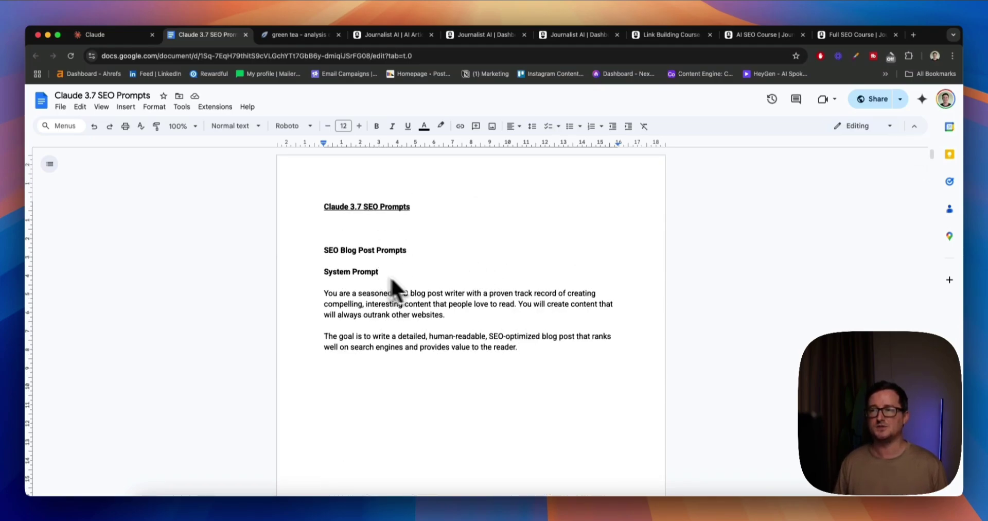
pyautogui.scroll(-10, 430, 283)
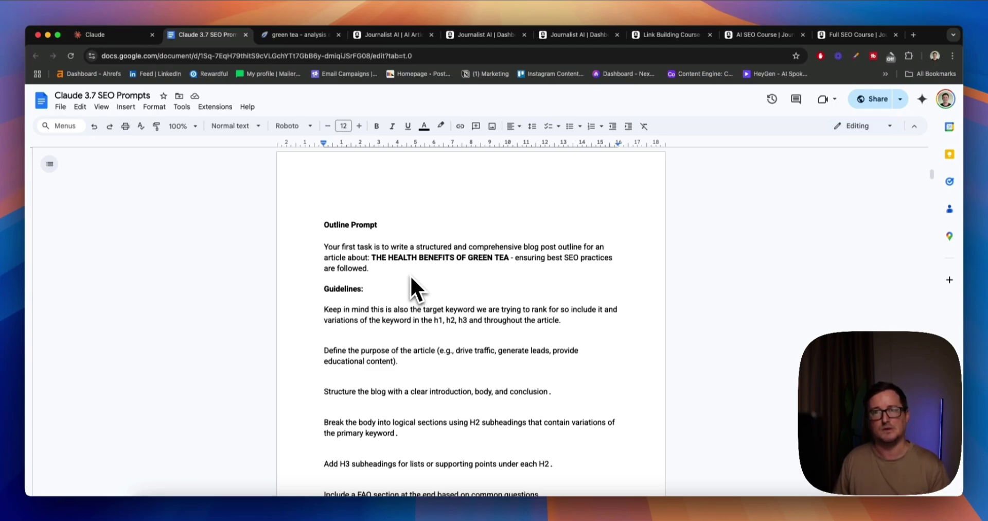
pyautogui.scroll(-3, 410, 274)
pyautogui.scroll(-20, 418, 276)
pyautogui.scroll(-20, 422, 270)
pyautogui.scroll(-15, 427, 270)
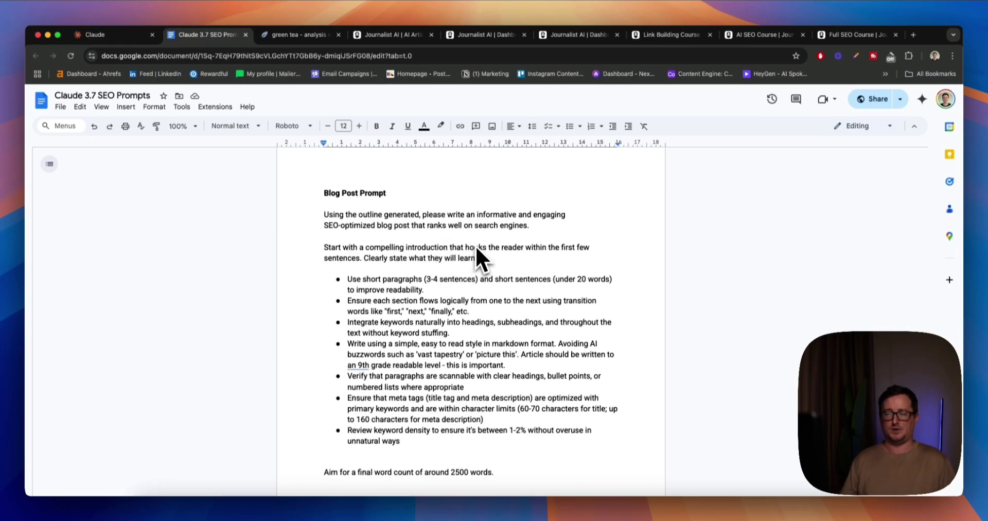
# Copy the two-paragraph system prompt about the seasoned SEO blog post writer and send it as a new message to Claude.
pyautogui.scroll(20, 757, 304)
pyautogui.scroll(20, 755, 299)
pyautogui.scroll(-1, 427, 282)
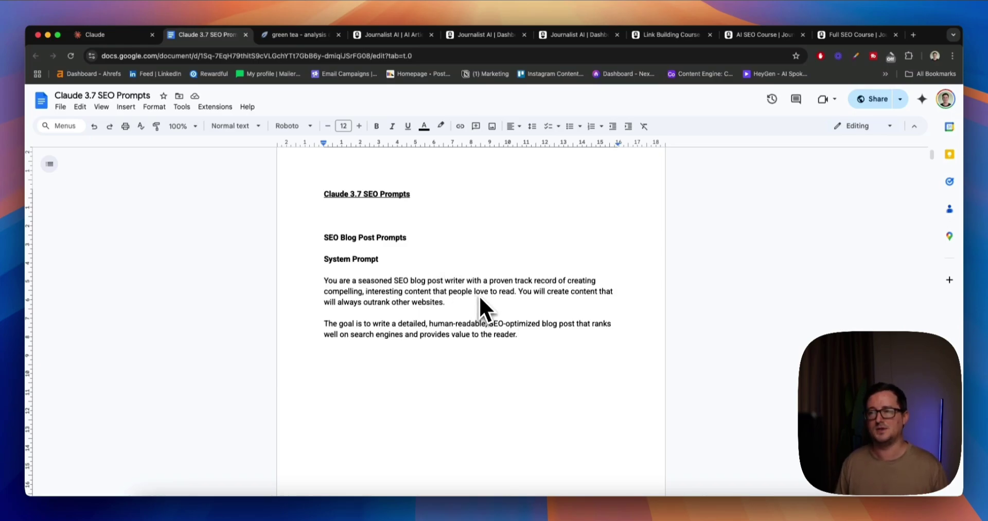
pyautogui.moveTo(518, 335); pyautogui.dragTo(312, 281)
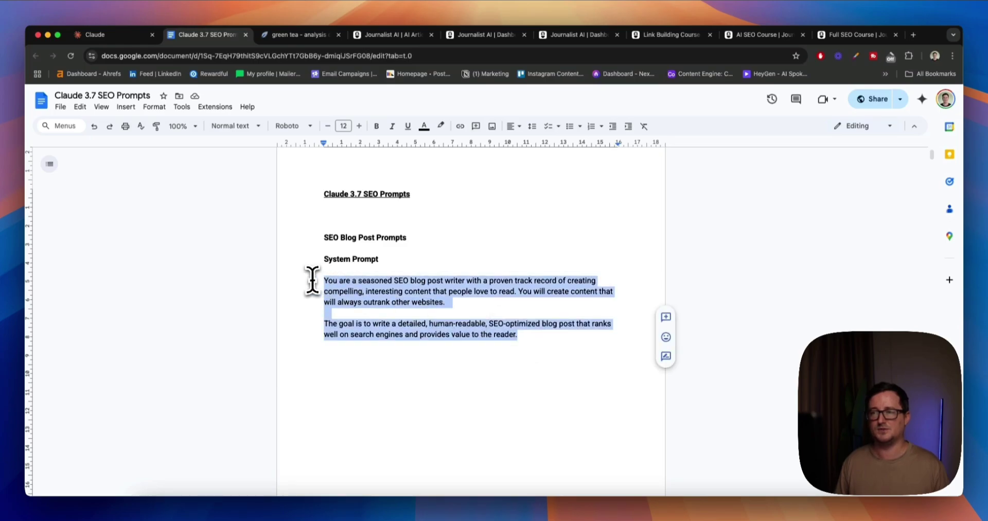
pyautogui.click(149, 38)
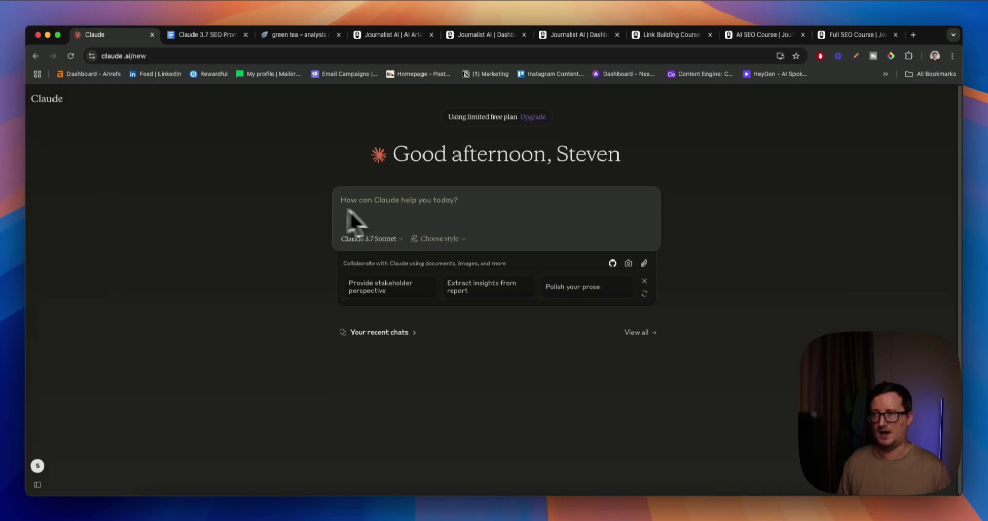
pyautogui.write('You are a seasoned SEO blog post writer with a proven track record of creating compelling, interesting content that people love to read. You will create content that will always outrank other websites.The goal is to write a detailed, human-readable, SEO-optimized blog post that ranks well on search engines and provides value to the reader.')
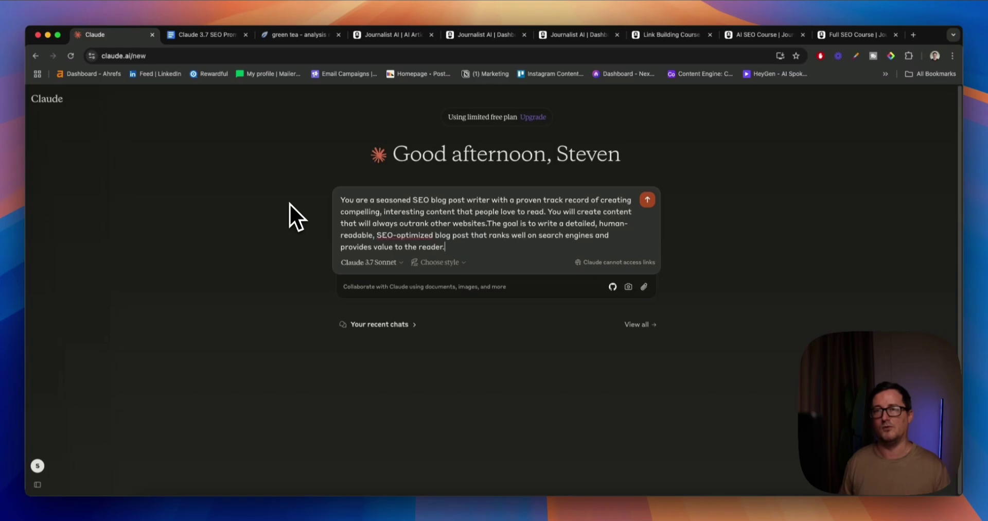
pyautogui.press('Return')
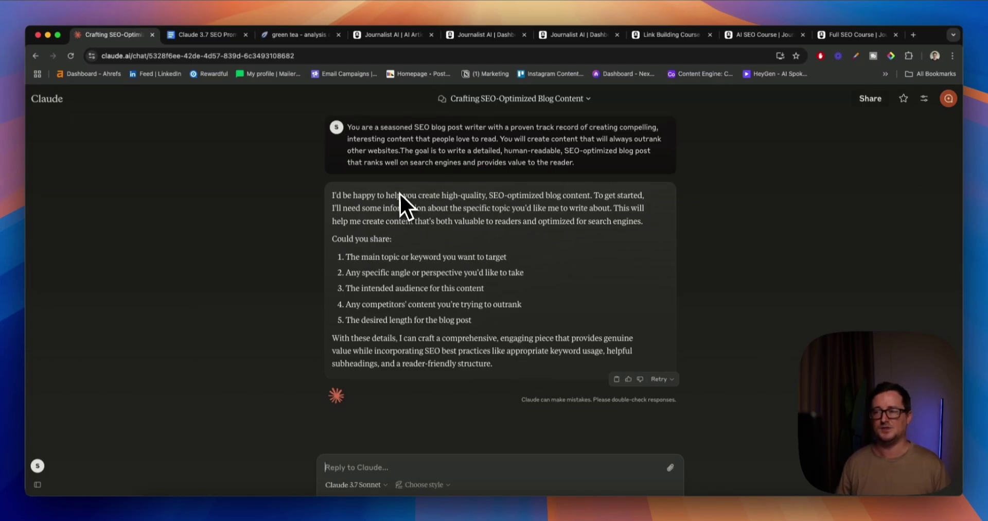
# Return to the prompts document and review the outline prompt, its THE HEALTH BENEFITS OF GREEN TEA topic and the guidelines.
pyautogui.click(226, 36)
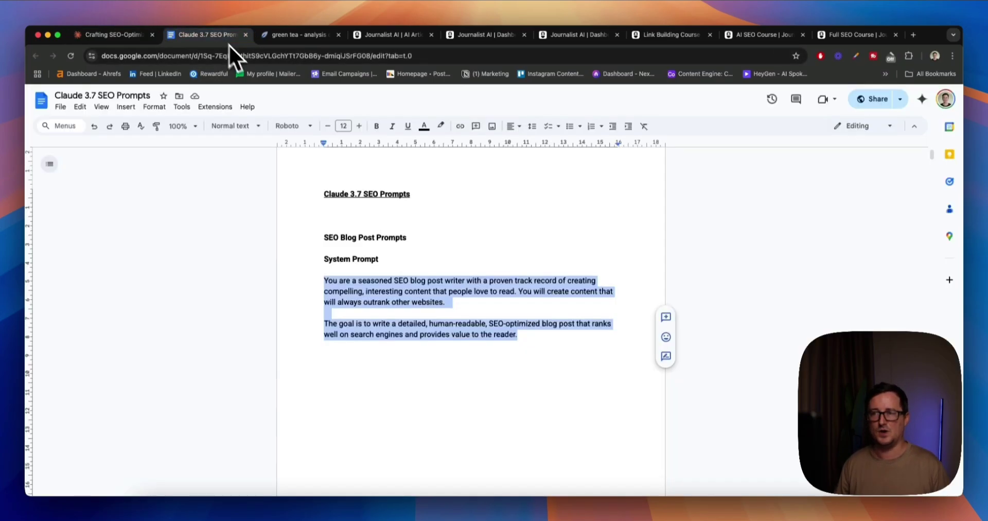
pyautogui.scroll(-10, 476, 257)
pyautogui.scroll(1, 478, 255)
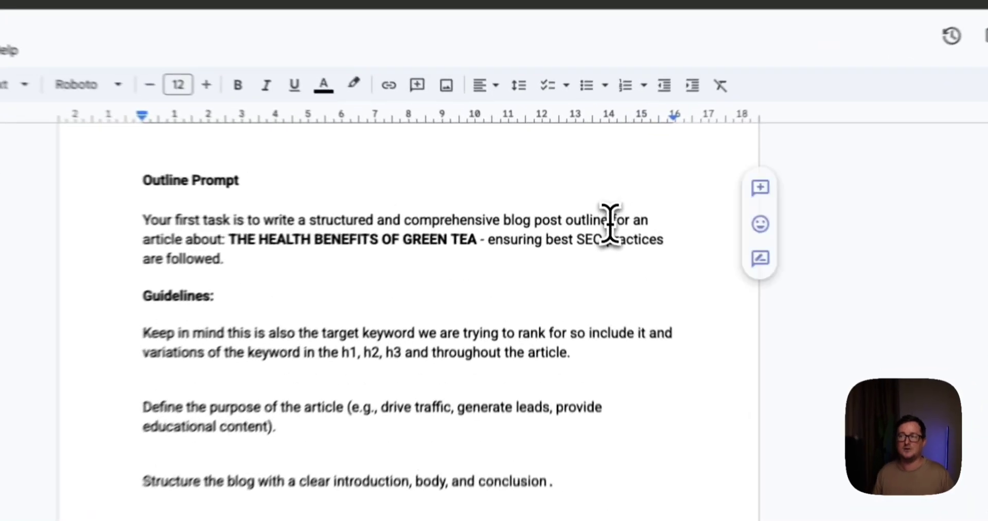
pyautogui.doubleClick(570, 201)
pyautogui.click(561, 293)
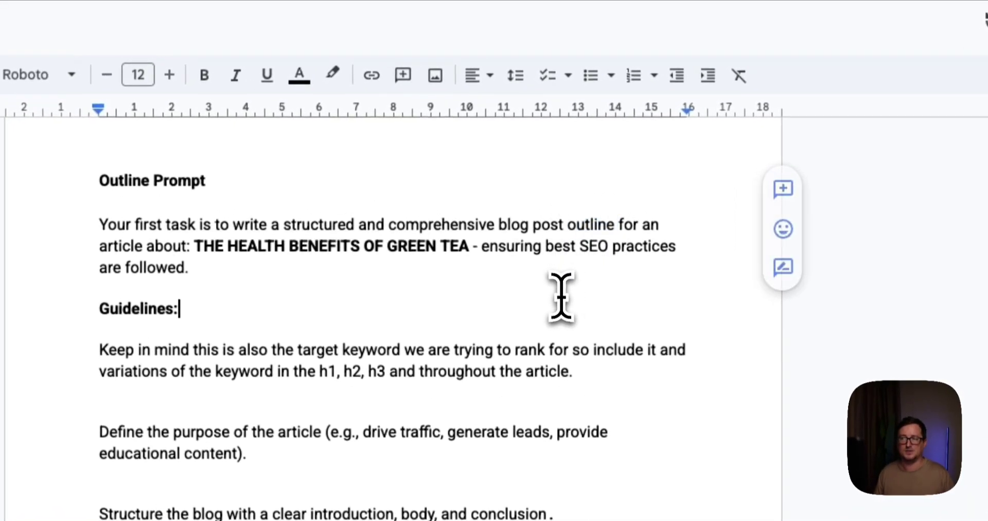
pyautogui.click(371, 271)
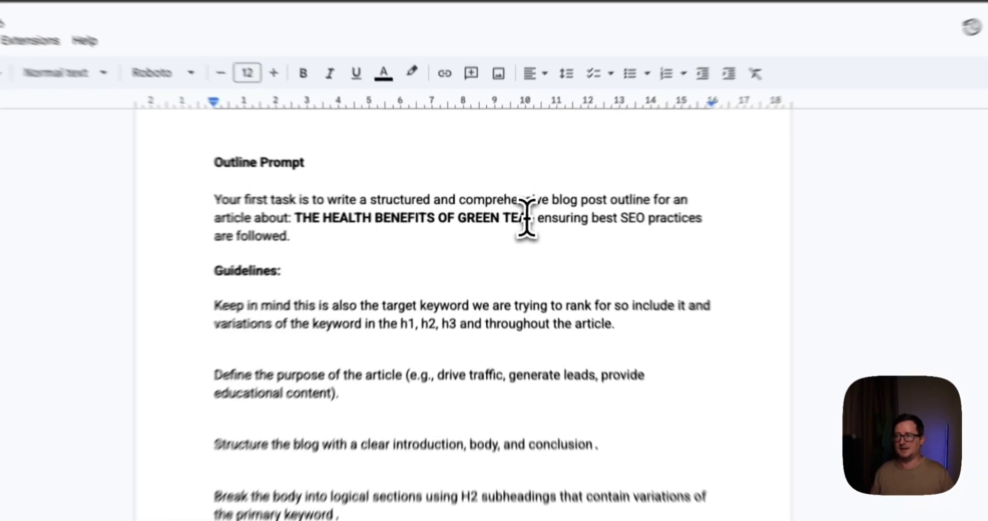
pyautogui.moveTo(508, 212); pyautogui.dragTo(376, 214)
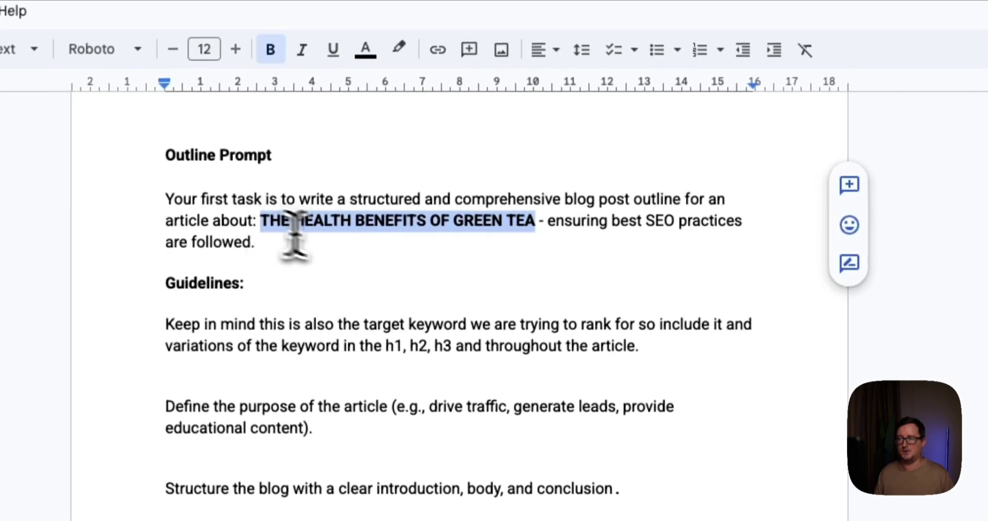
pyautogui.click(273, 241)
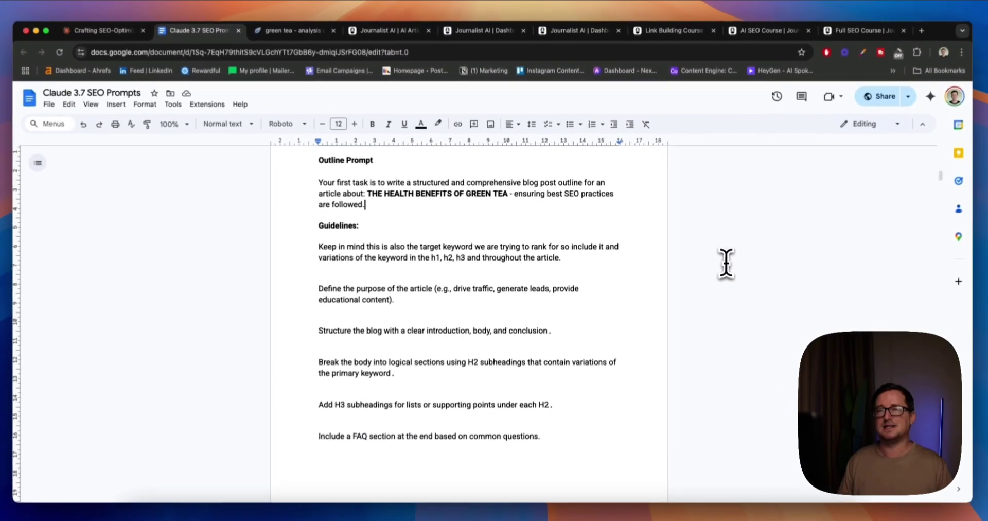
pyautogui.scroll(-1, 962, 386)
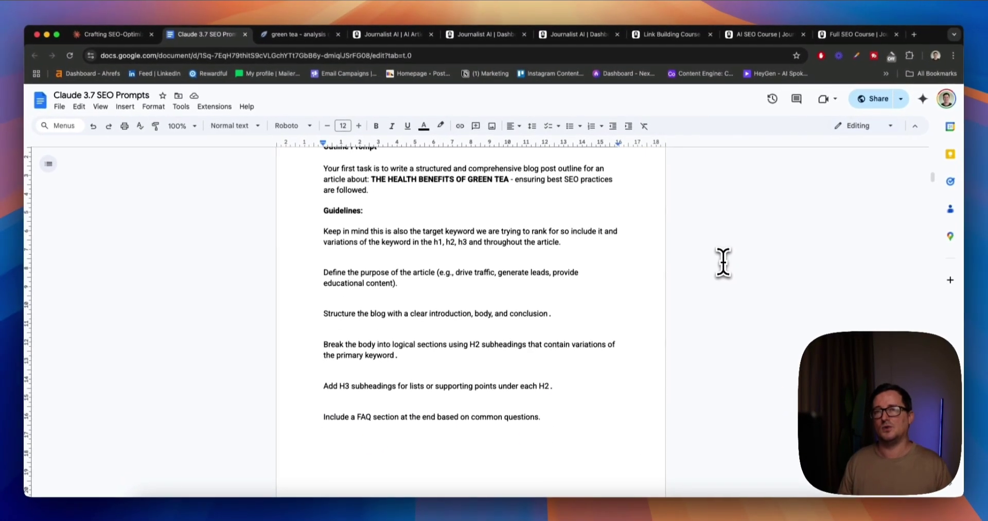
pyautogui.scroll(-2, 723, 262)
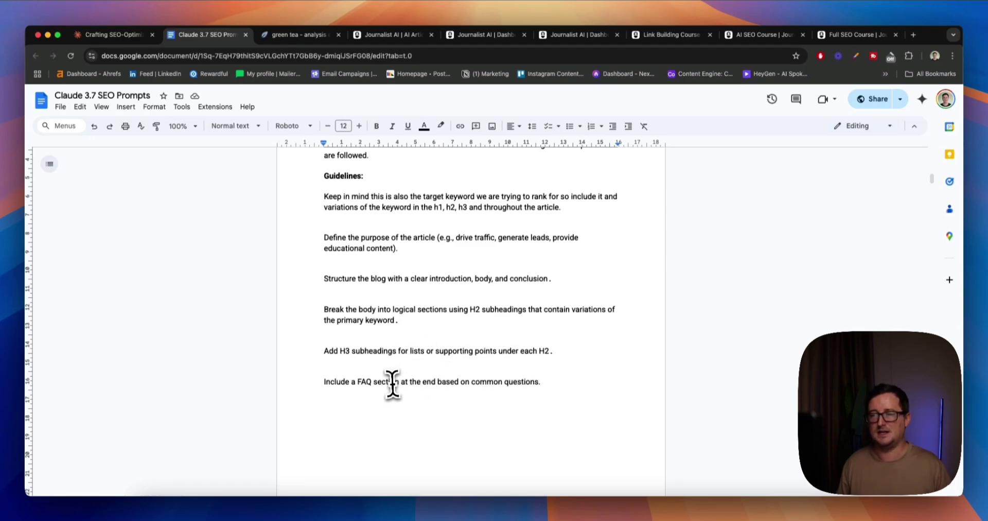
# Examine the instruction to heavily emphasise keyword LSI's and entities, along with the title and description term lists below it.
pyautogui.scroll(-5, 527, 377)
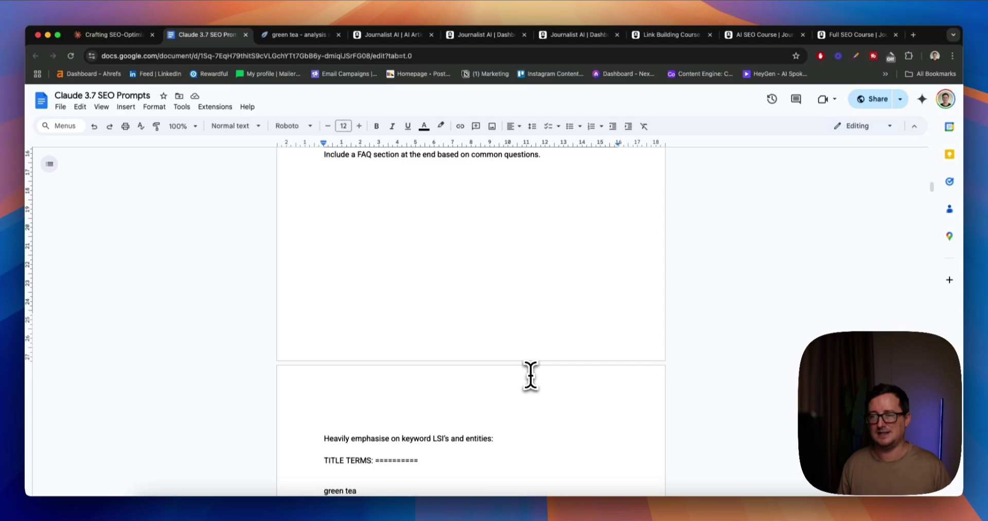
pyautogui.scroll(3, 530, 375)
pyautogui.scroll(-3, 527, 375)
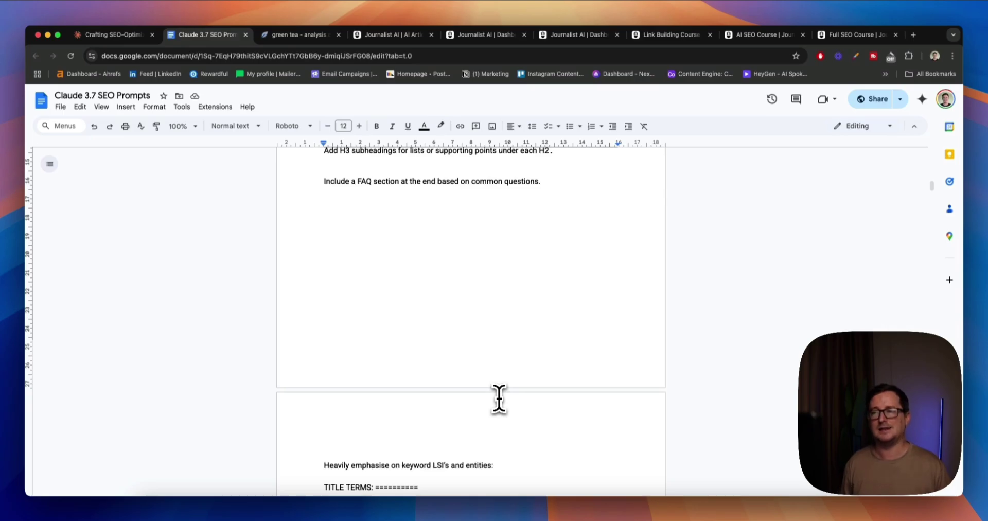
pyautogui.scroll(-2, 499, 399)
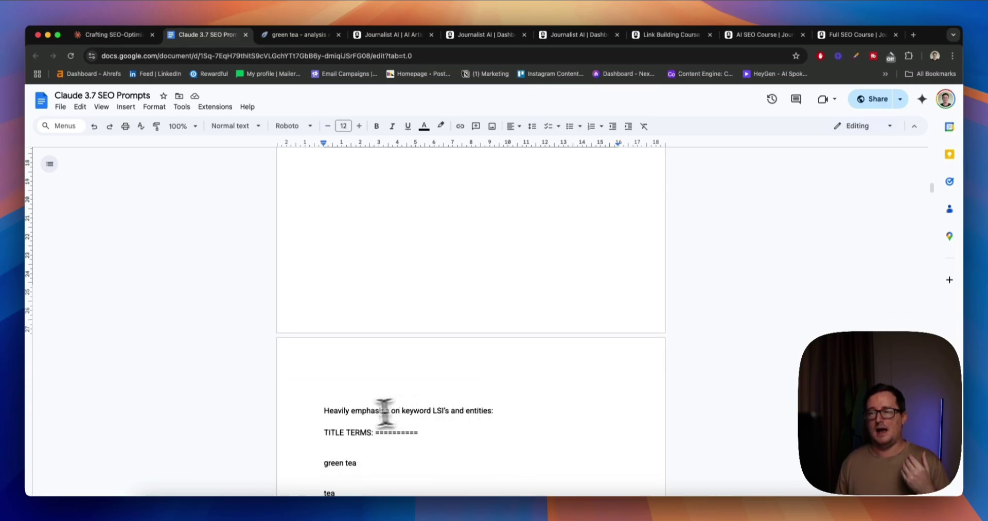
pyautogui.moveTo(325, 410); pyautogui.dragTo(465, 411)
pyautogui.click(497, 410)
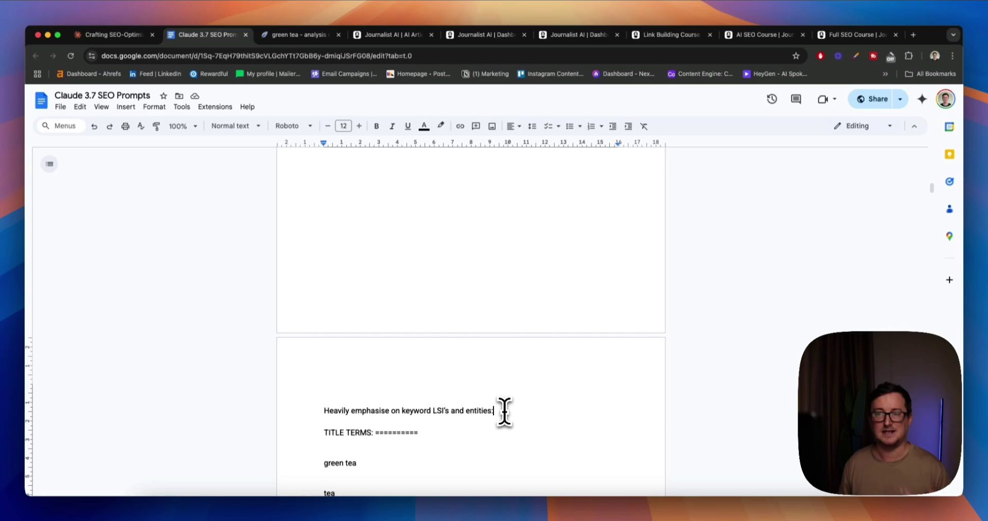
pyautogui.scroll(-5, 504, 411)
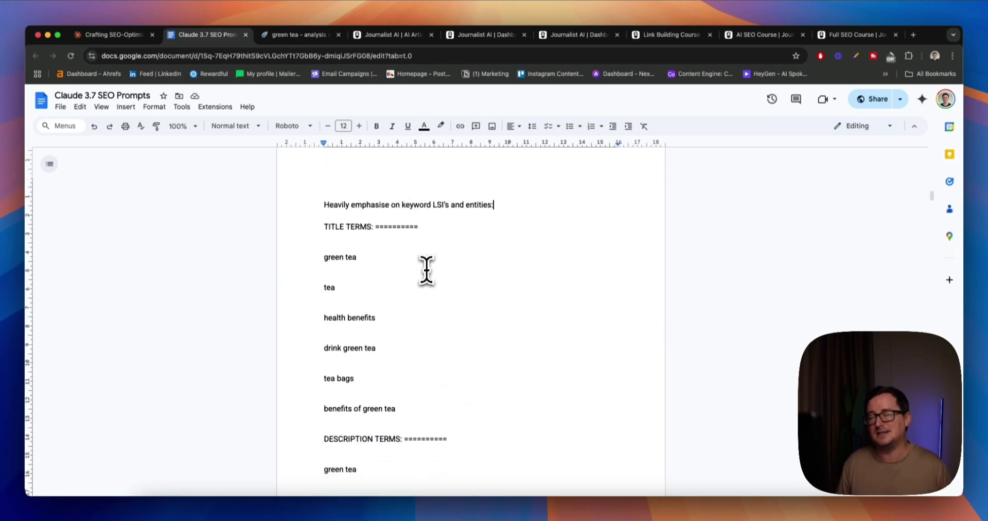
pyautogui.scroll(-8, 463, 242)
pyautogui.scroll(8, 459, 247)
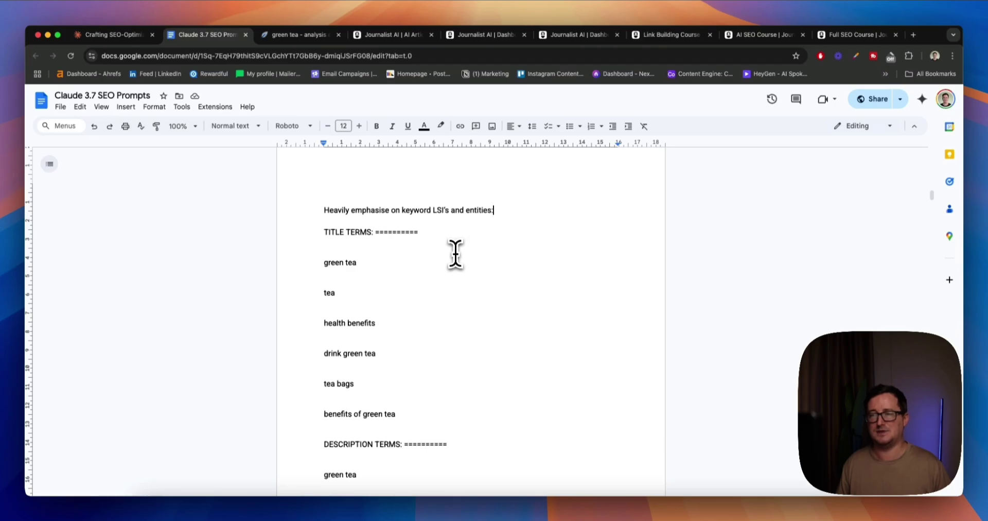
pyautogui.scroll(-1, 455, 253)
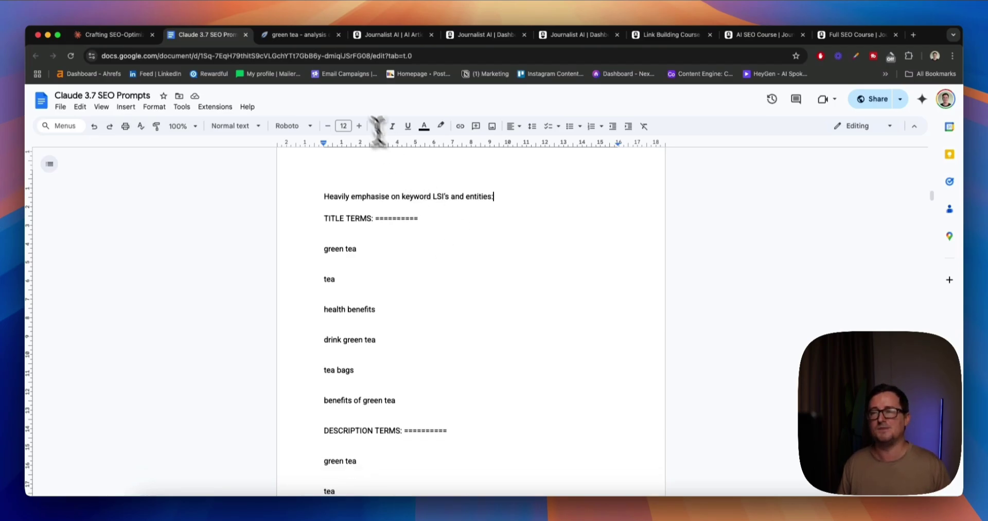
# Switch to the green tea analysis in NeuronWriter, look over its content editor and close the open copy options.
pyautogui.click(301, 41)
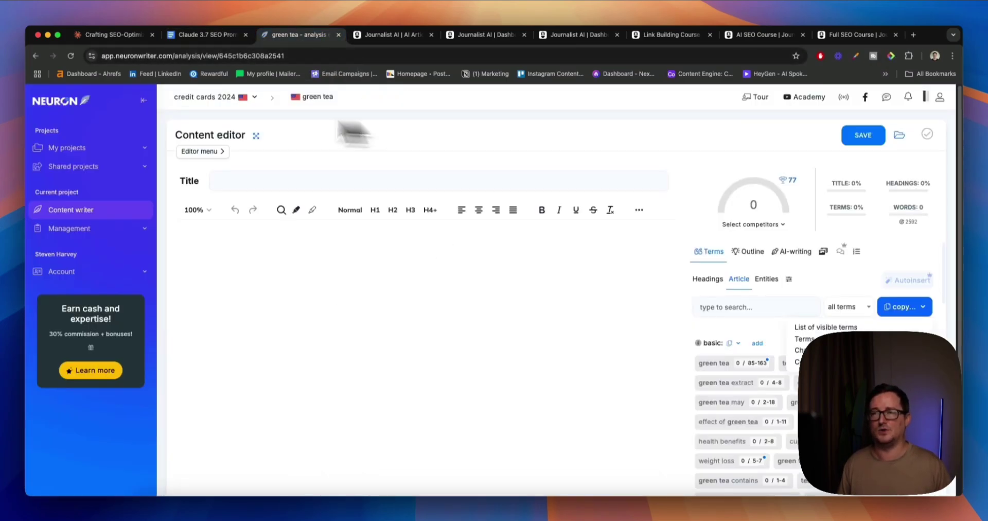
pyautogui.scroll(-2, 618, 226)
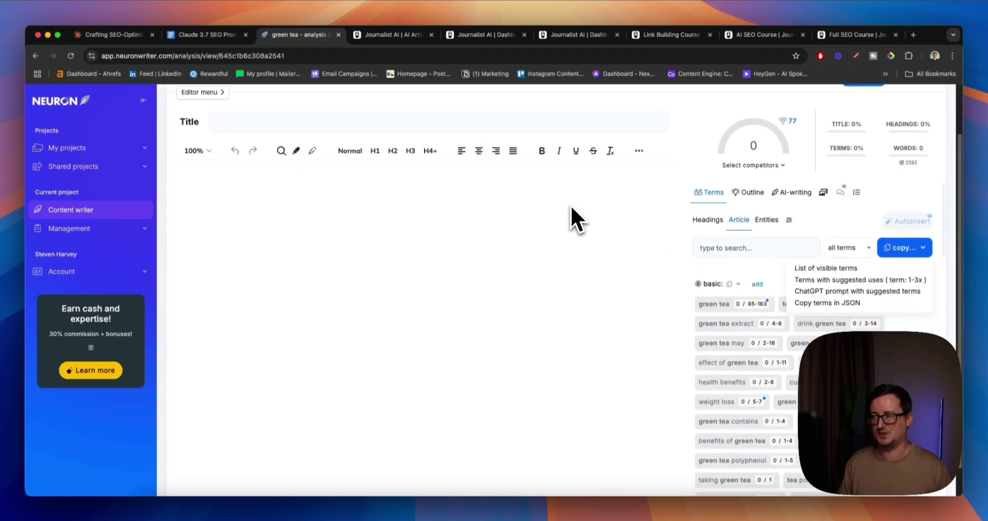
pyautogui.scroll(-1, 570, 205)
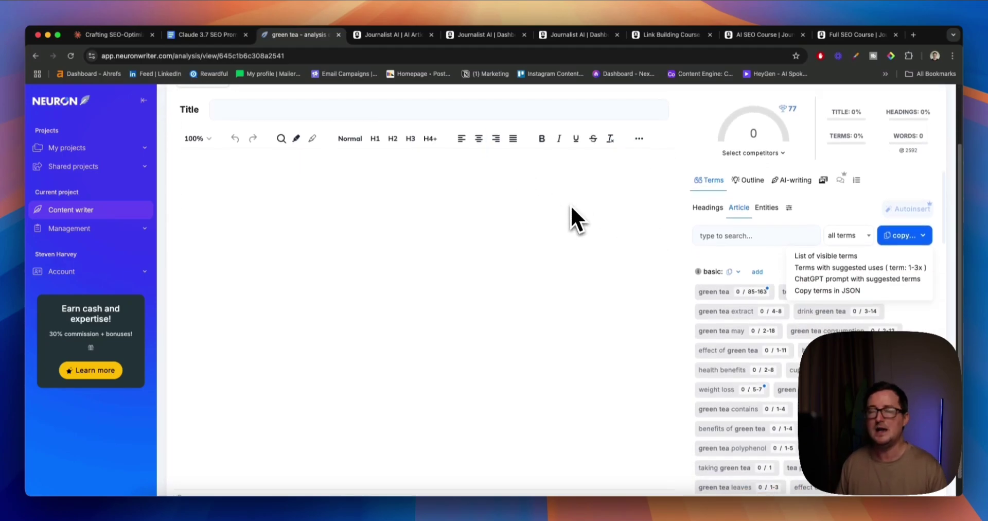
pyautogui.scroll(3, 570, 205)
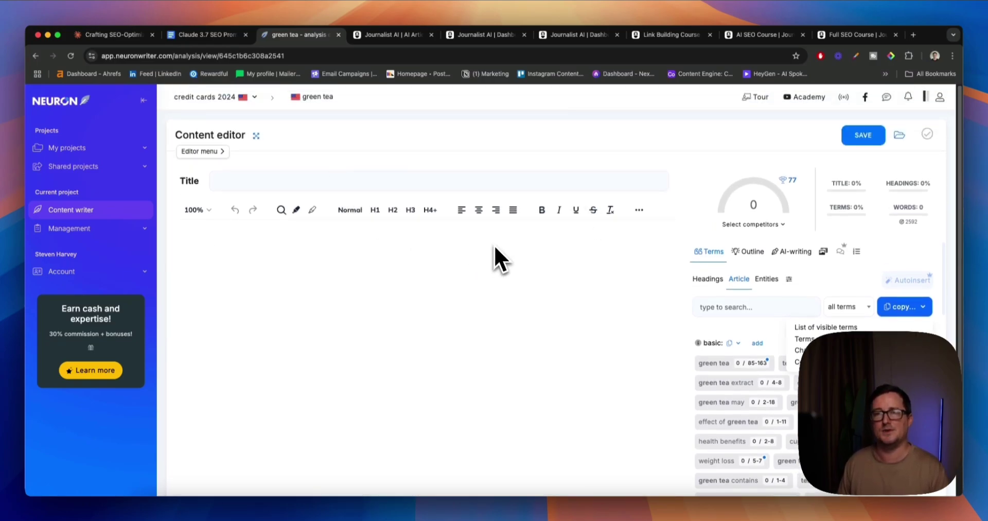
pyautogui.scroll(-2, 704, 262)
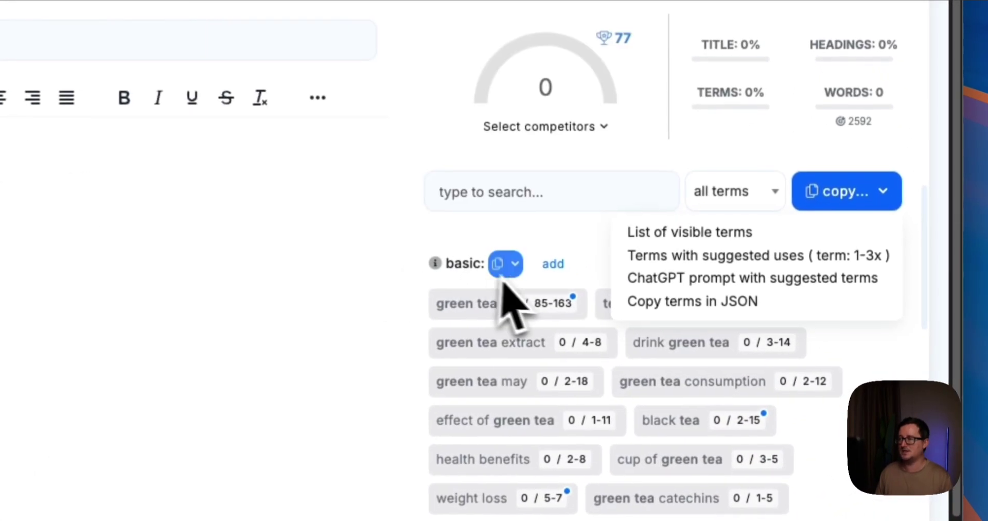
pyautogui.click(864, 301)
# Look through the basic and extended article terms for green tea and open the options for copying all terms.
pyautogui.scroll(-1, 727, 283)
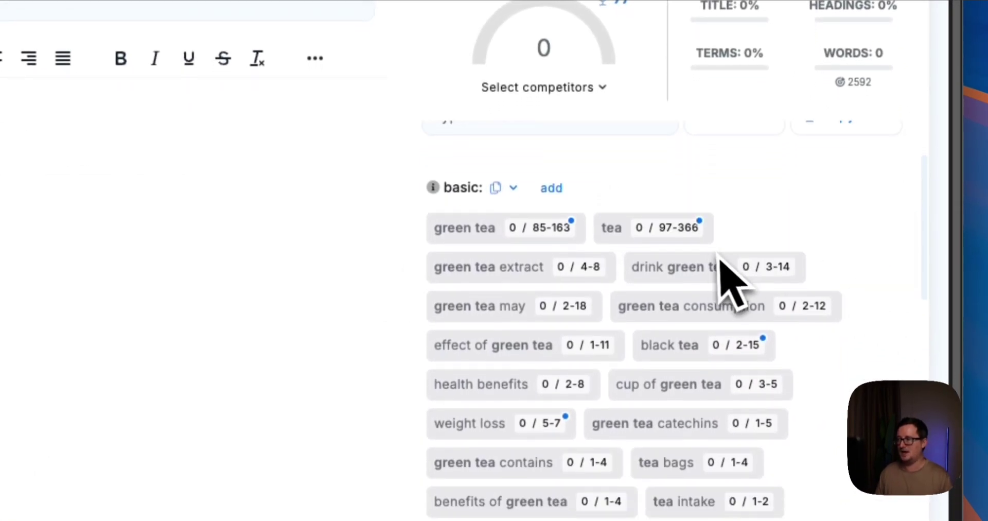
pyautogui.scroll(-5, 597, 254)
pyautogui.scroll(-8, 617, 260)
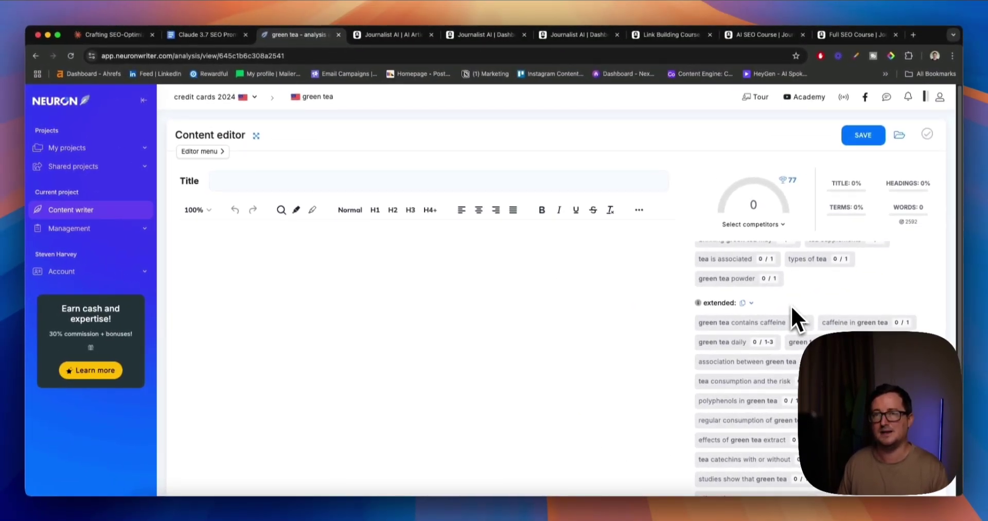
pyautogui.scroll(5, 791, 305)
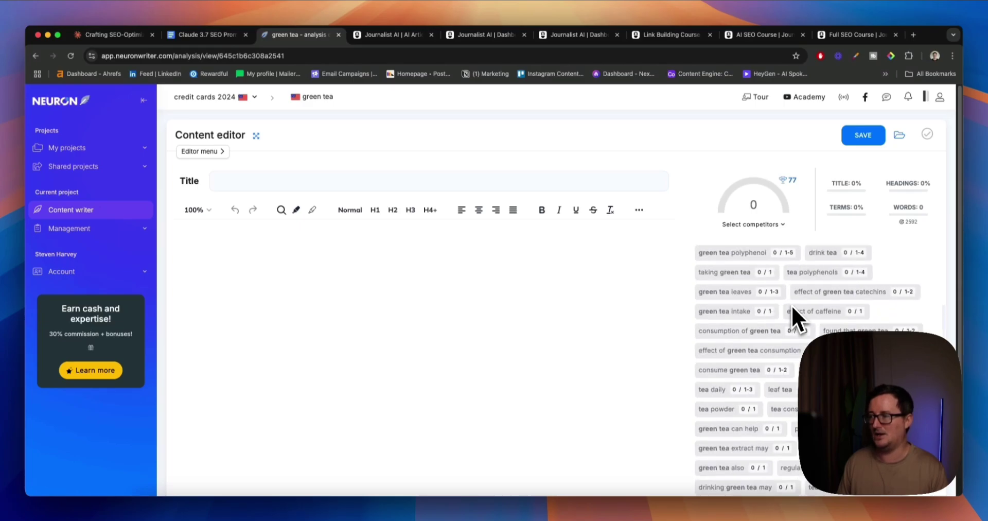
pyautogui.scroll(5, 874, 323)
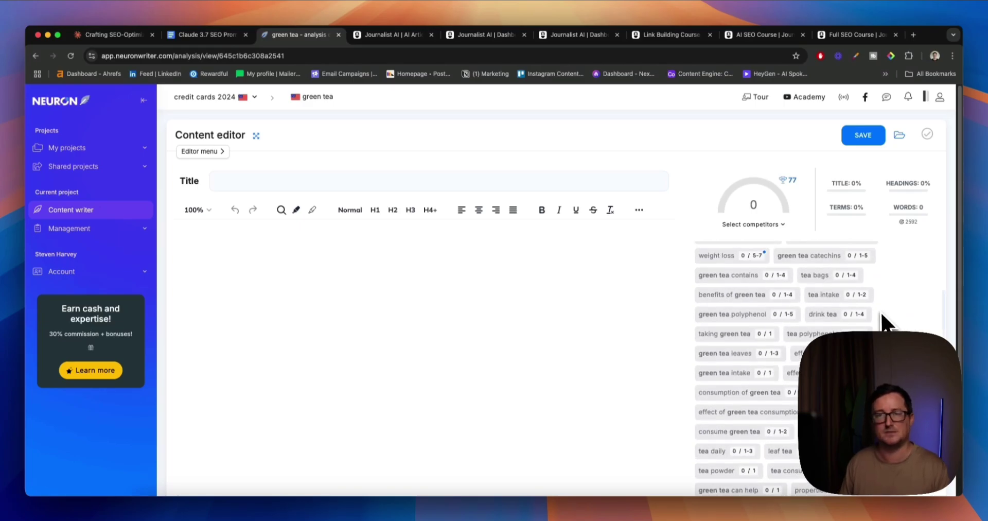
pyautogui.scroll(5, 882, 321)
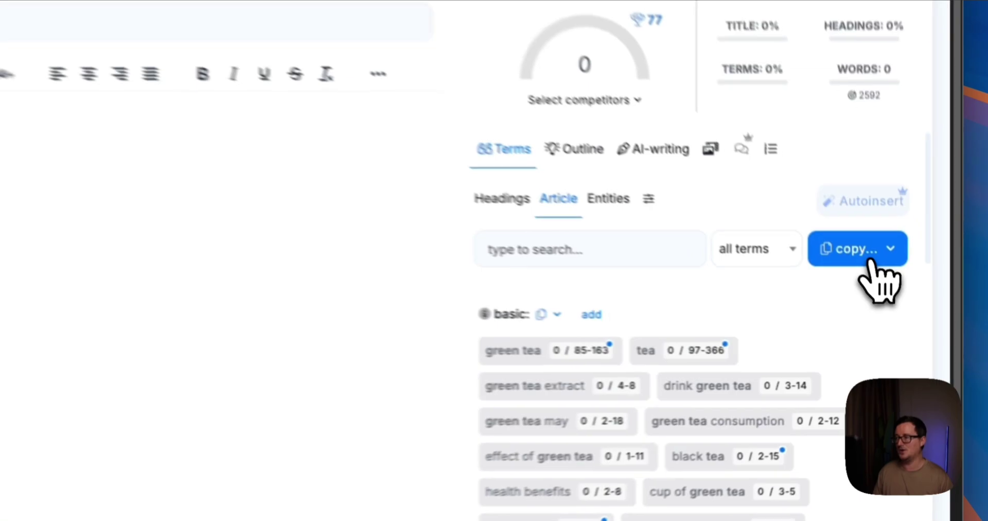
pyautogui.click(895, 308)
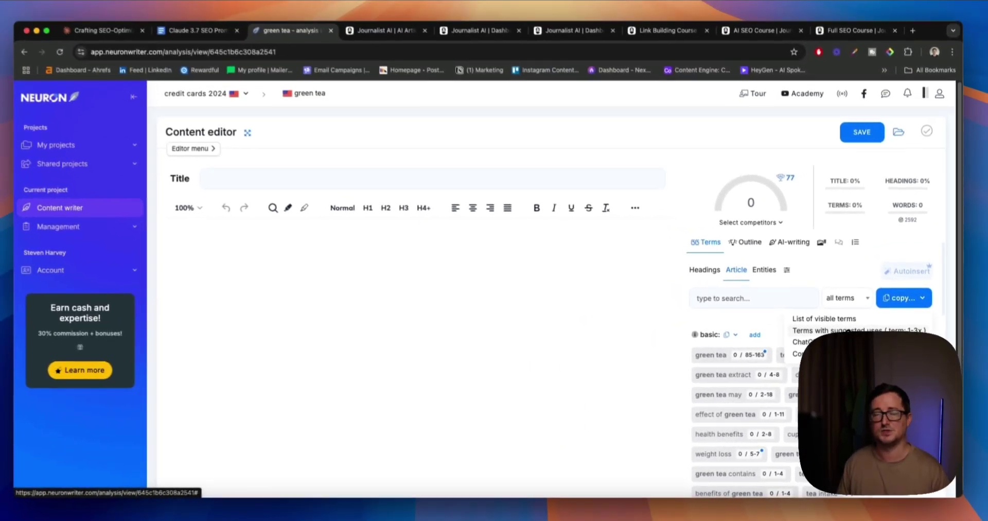
# Return to the prompts document and look through the green tea lists of title, description, header, basic and extended text terms.
pyautogui.click(210, 36)
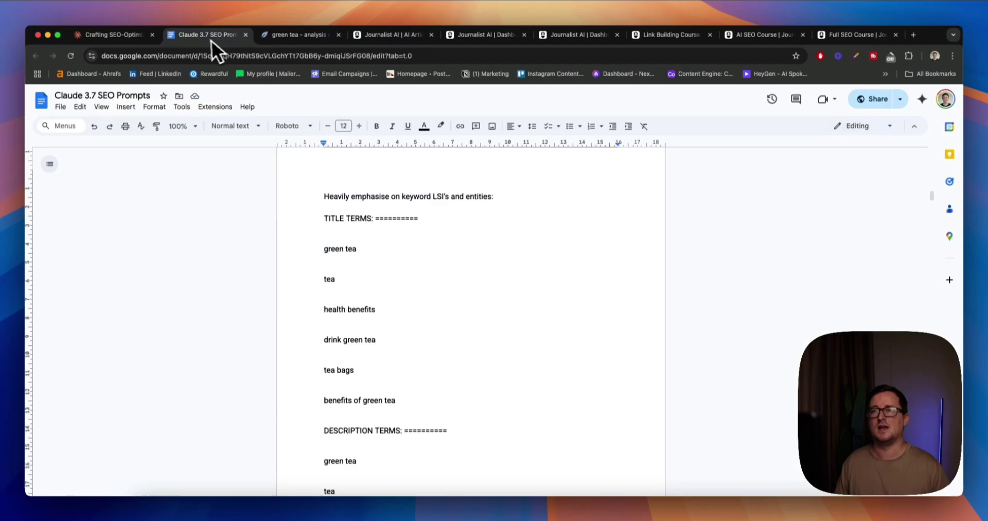
pyautogui.scroll(-1, 454, 226)
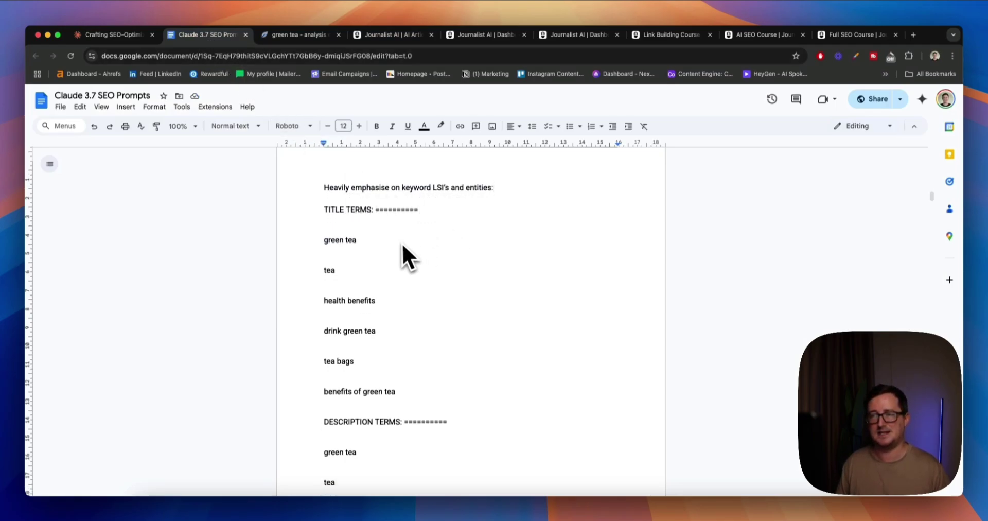
pyautogui.scroll(-3, 398, 249)
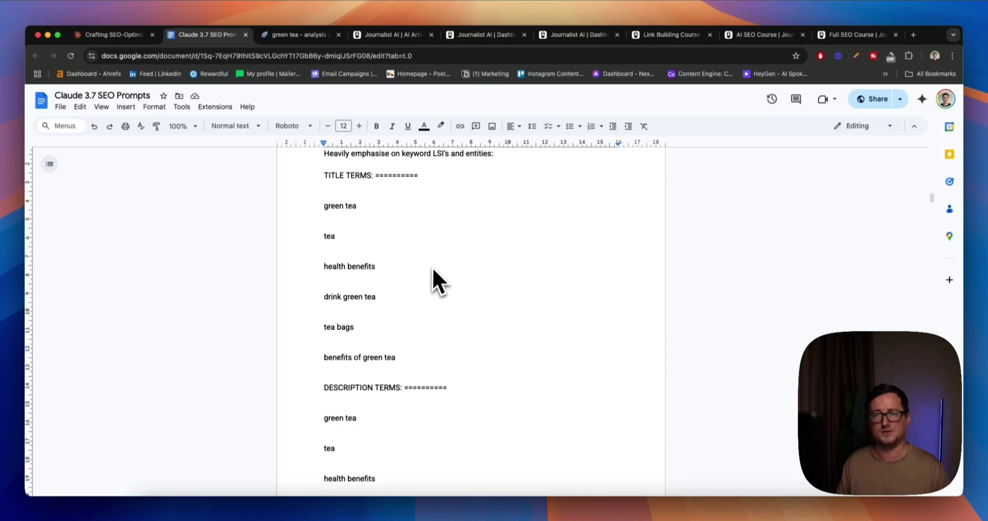
pyautogui.scroll(-10, 432, 267)
pyautogui.scroll(-15, 443, 281)
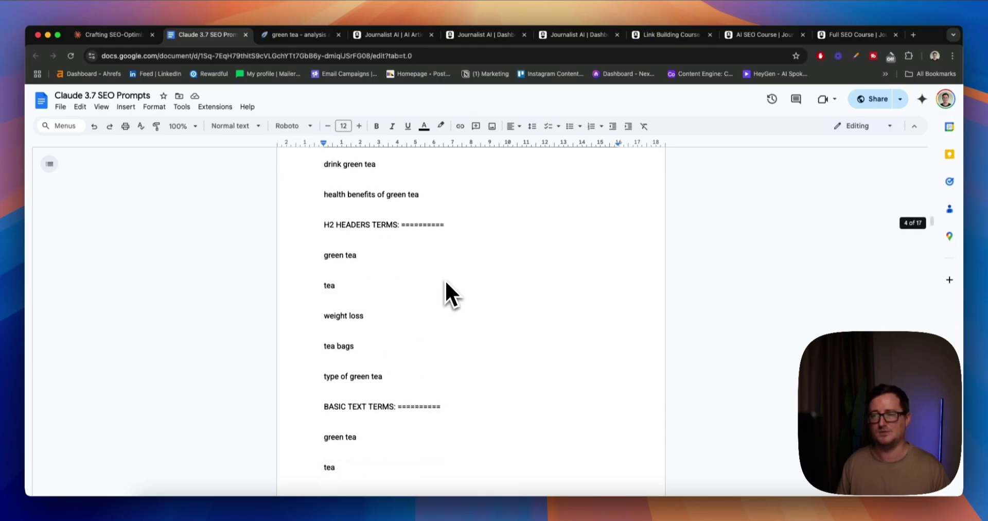
pyautogui.scroll(-10, 465, 308)
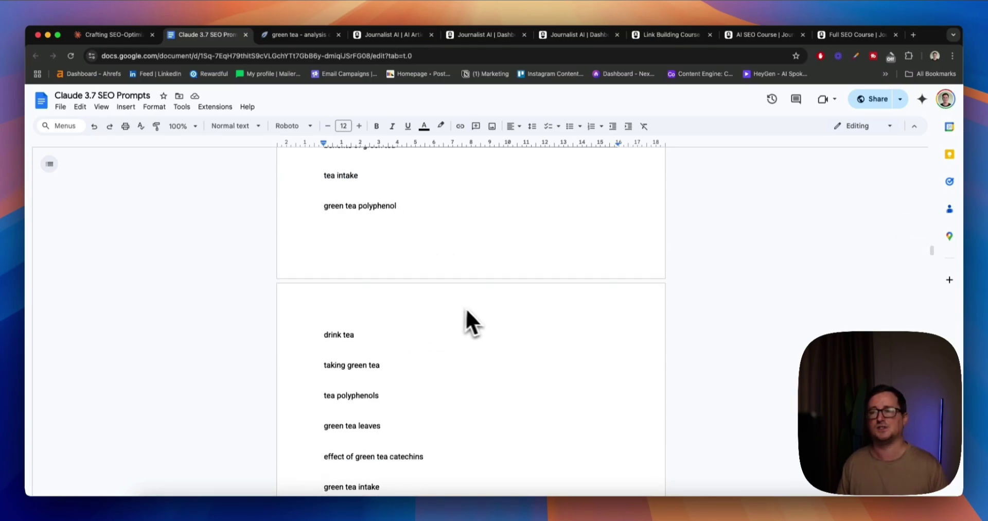
pyautogui.scroll(-11, 473, 305)
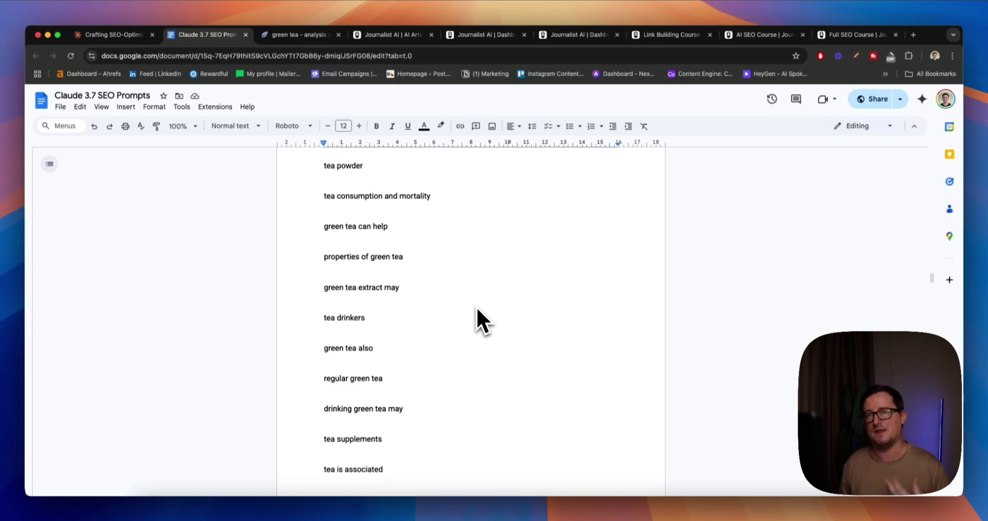
pyautogui.scroll(-5, 477, 309)
pyautogui.scroll(-5, 478, 309)
pyautogui.scroll(-8, 477, 307)
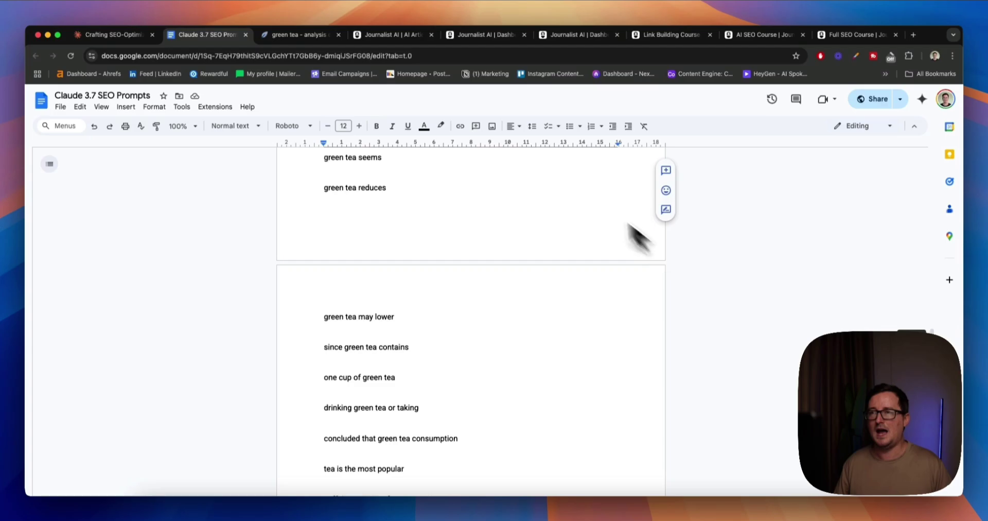
# Find the example article prompt for 'health benefits of green tea' in the prompts document and examine its Source Context link to Healthline.
pyautogui.click(135, 35)
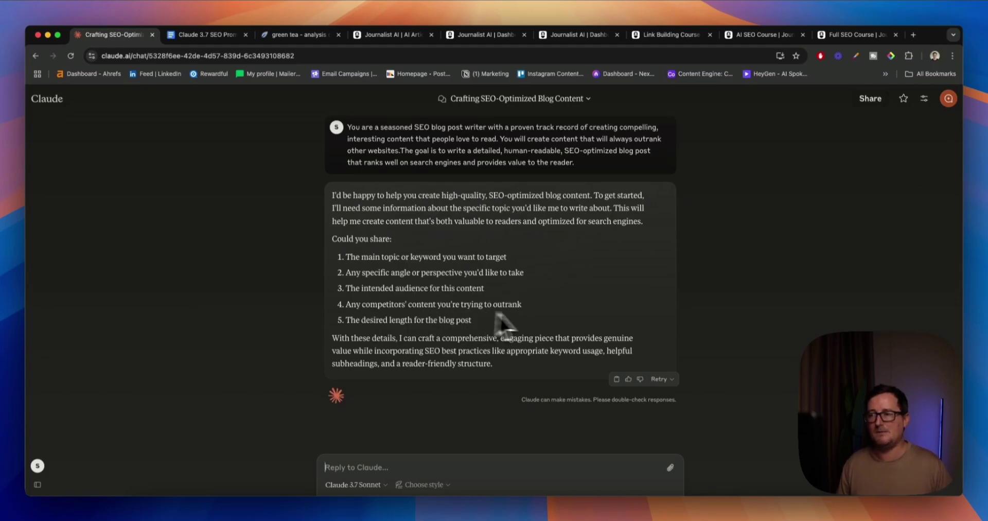
pyautogui.click(213, 34)
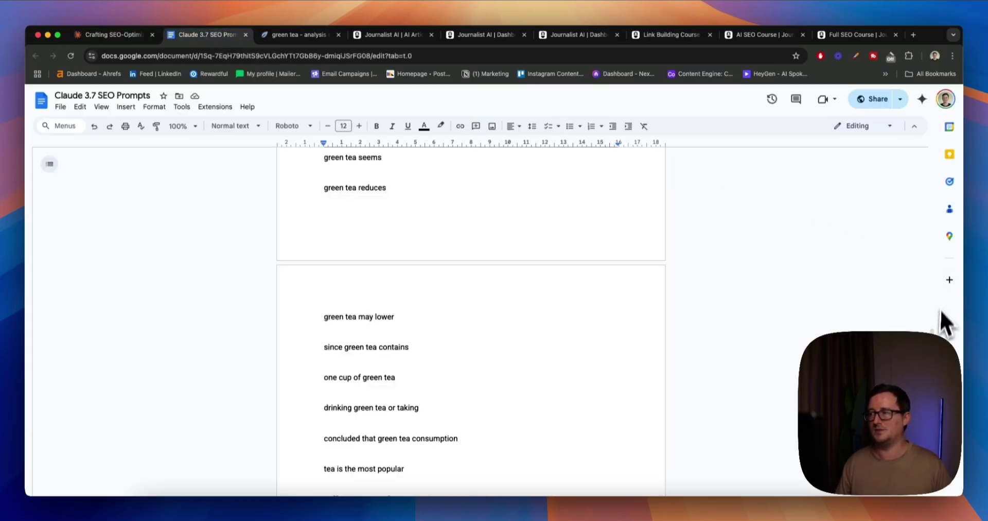
pyautogui.scroll(-5, 961, 391)
pyautogui.scroll(10, 961, 432)
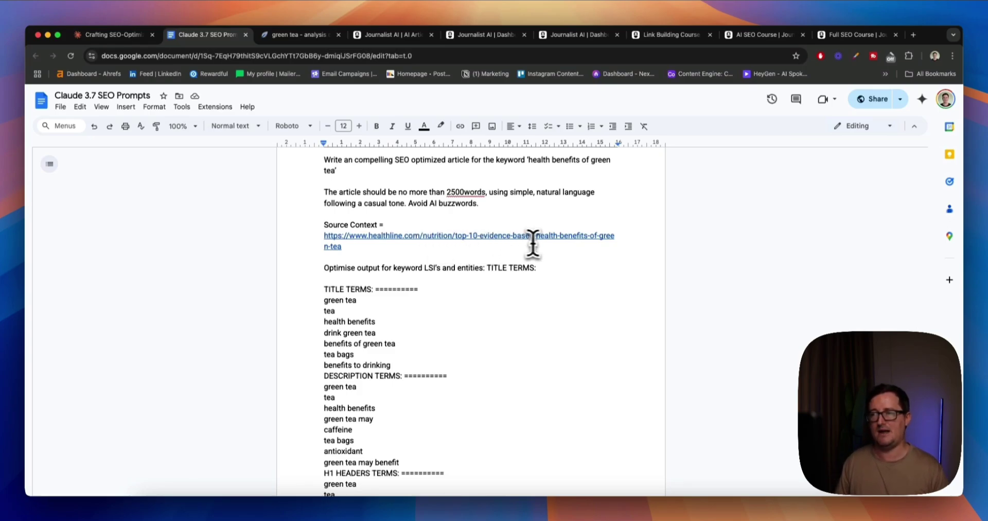
pyautogui.scroll(1, 592, 242)
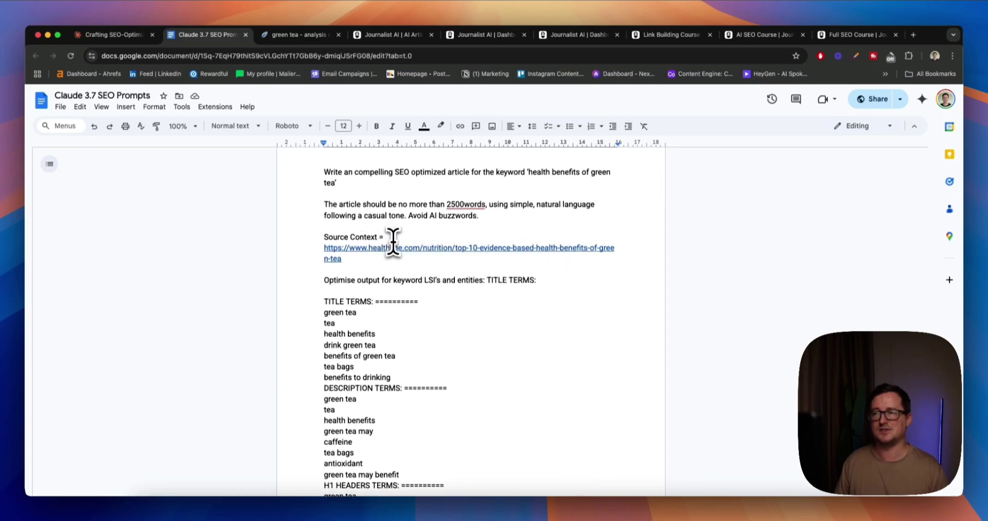
pyautogui.moveTo(374, 258); pyautogui.dragTo(314, 238)
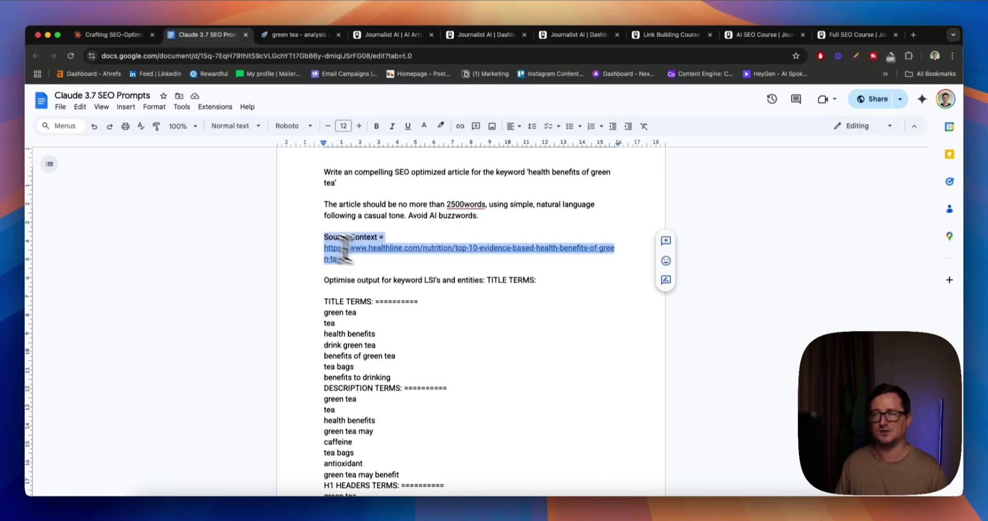
pyautogui.click(355, 269)
pyautogui.scroll(2, 777, 326)
pyautogui.scroll(-20, 681, 337)
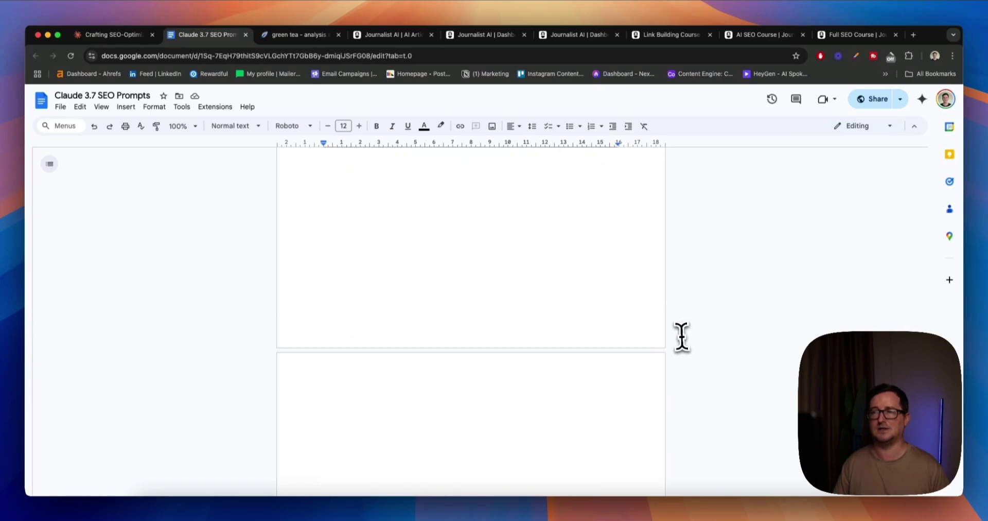
pyautogui.scroll(15, 680, 337)
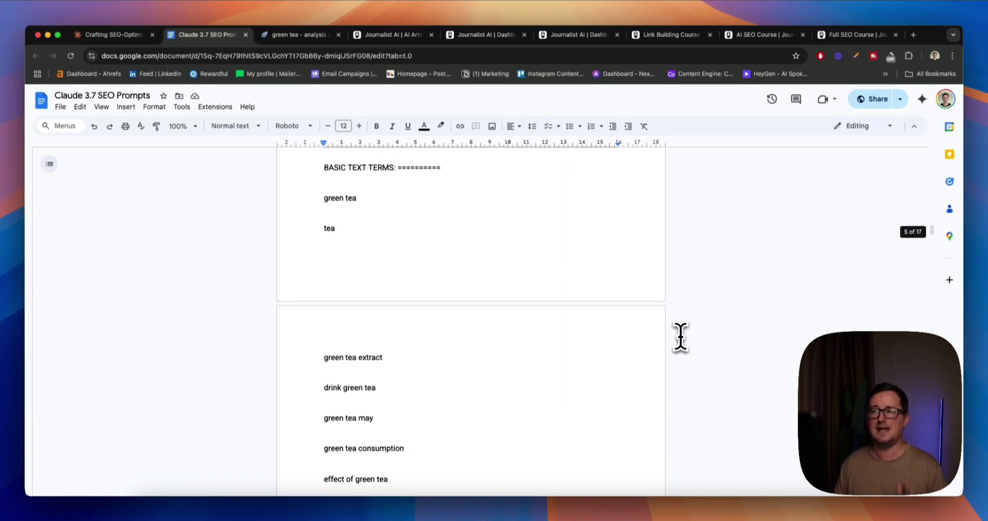
pyautogui.scroll(5, 680, 337)
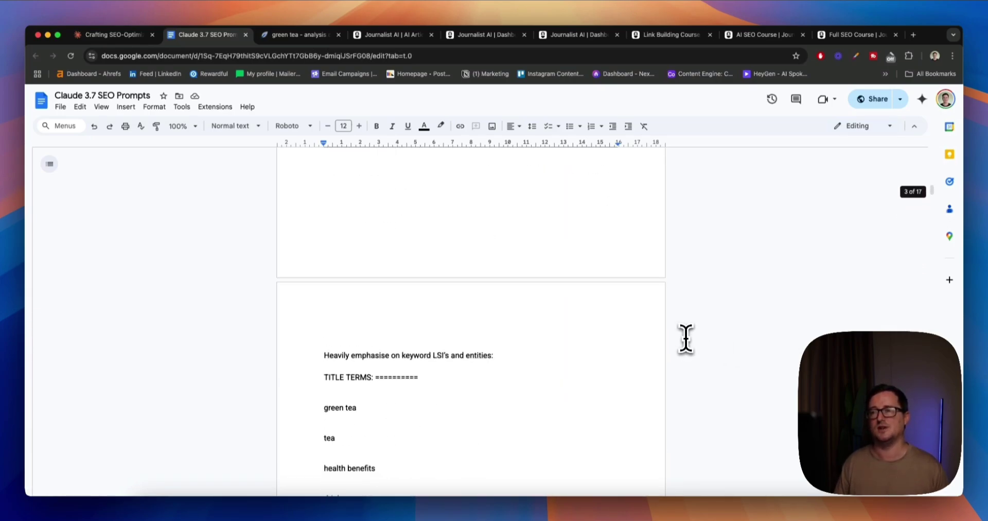
# Copy the outline prompt from the prompts document, including its guidelines and the complete green tea term lists.
pyautogui.click(111, 34)
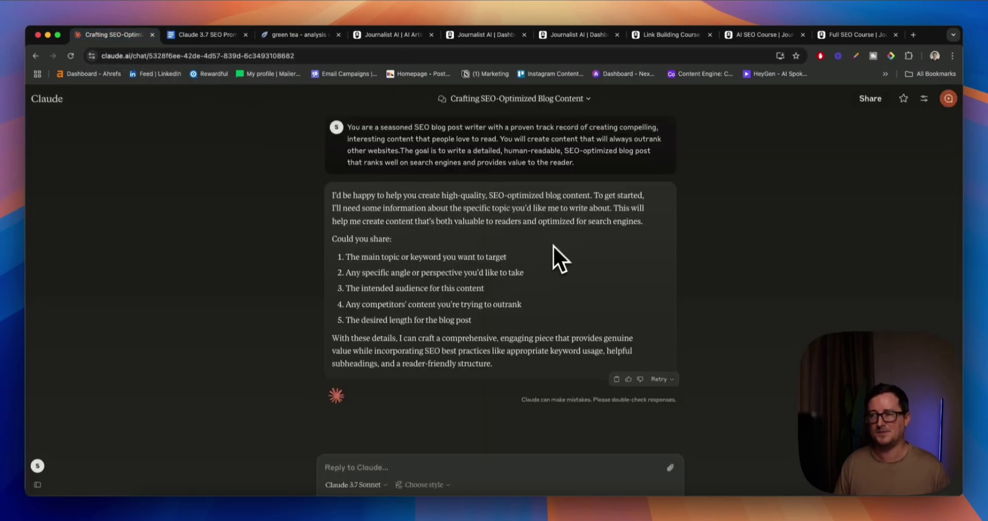
pyautogui.click(210, 36)
pyautogui.scroll(15, 458, 205)
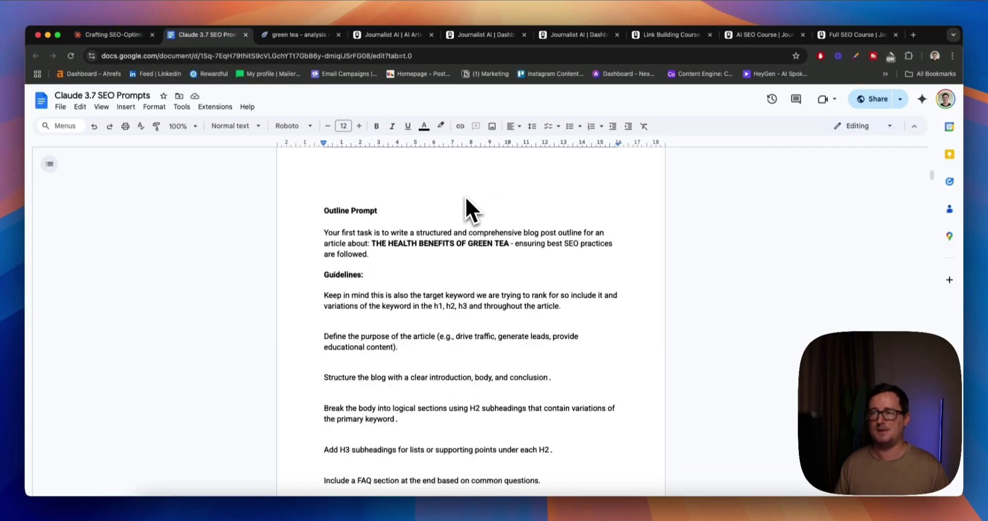
pyautogui.scroll(-5, 463, 203)
pyautogui.moveTo(325, 192); pyautogui.dragTo(566, 314)
pyautogui.scroll(-10, 591, 298)
pyautogui.scroll(-15, 597, 316)
pyautogui.scroll(-15, 582, 314)
pyautogui.scroll(-15, 585, 314)
pyautogui.scroll(-15, 566, 315)
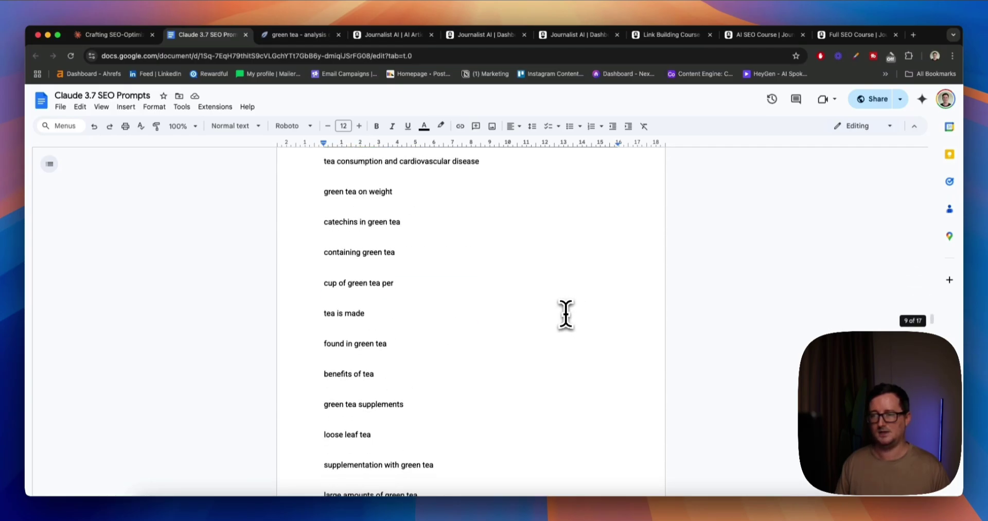
pyautogui.scroll(-10, 566, 314)
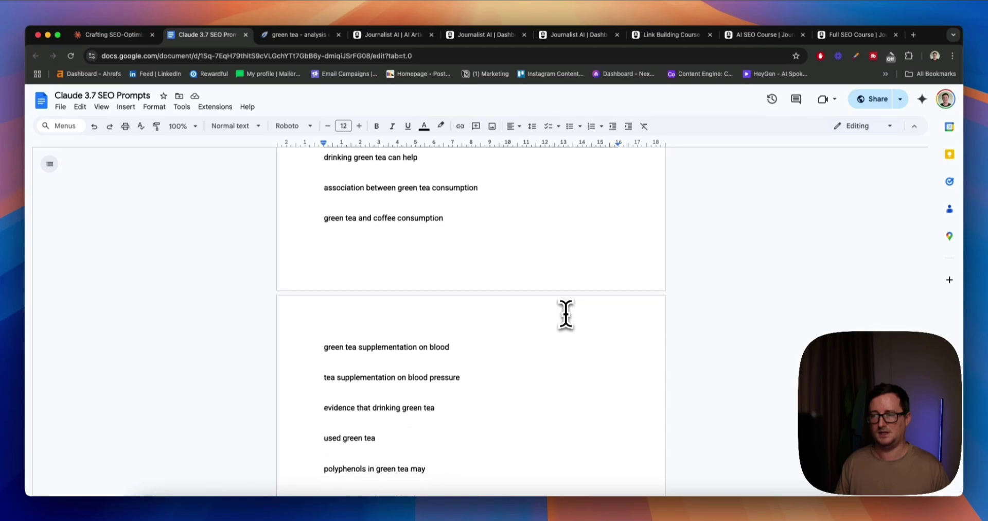
pyautogui.press('super+a')
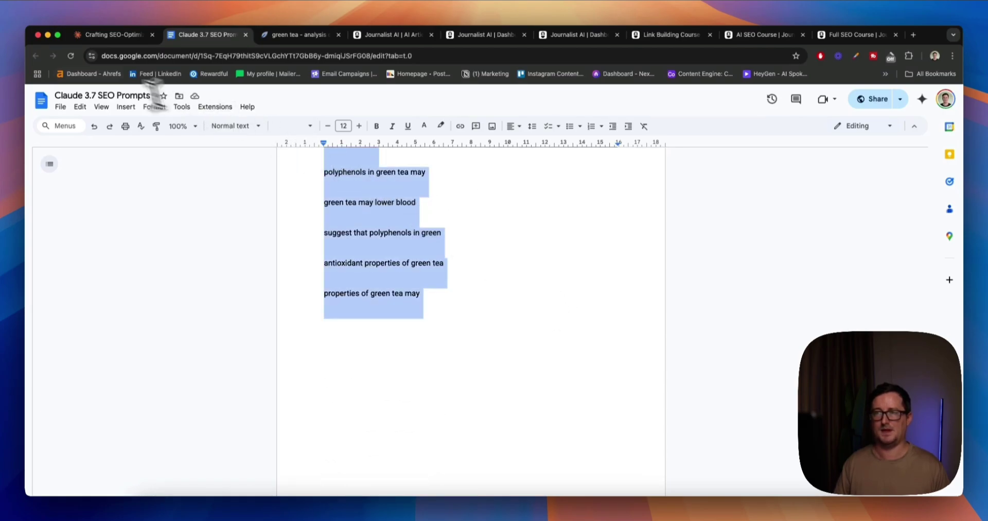
# Switch to the Claude chat, paste the outline prompt with its term lists as a reply and send it.
pyautogui.click(122, 40)
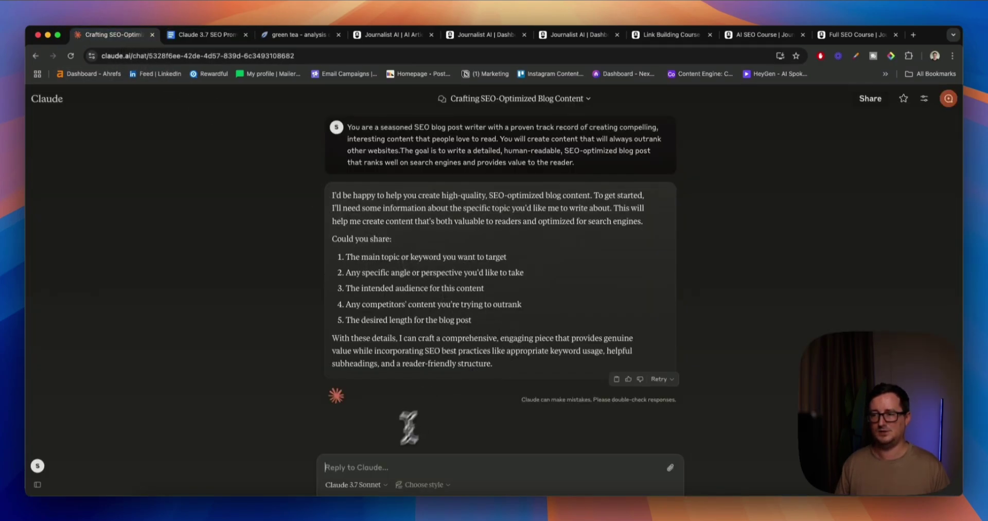
pyautogui.click(375, 466)
pyautogui.press('super+v')
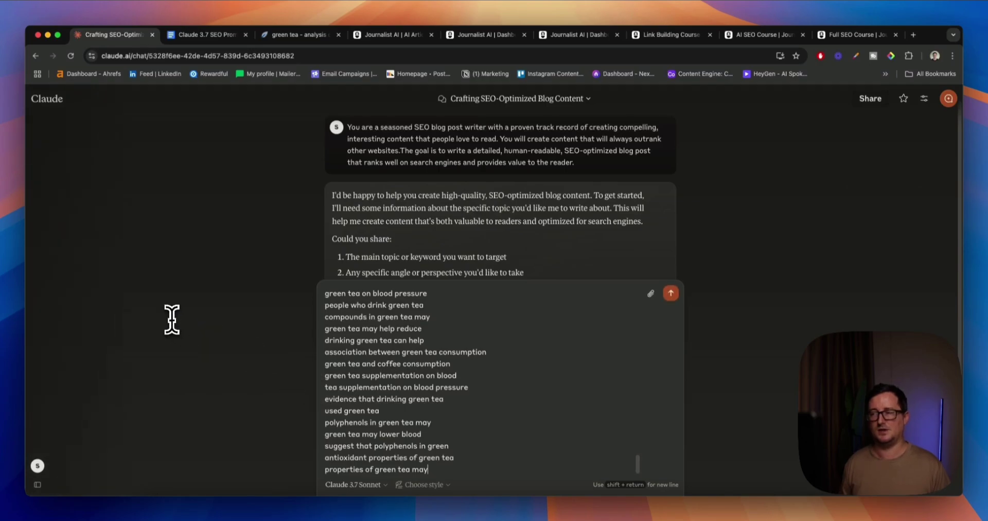
pyautogui.press('Return')
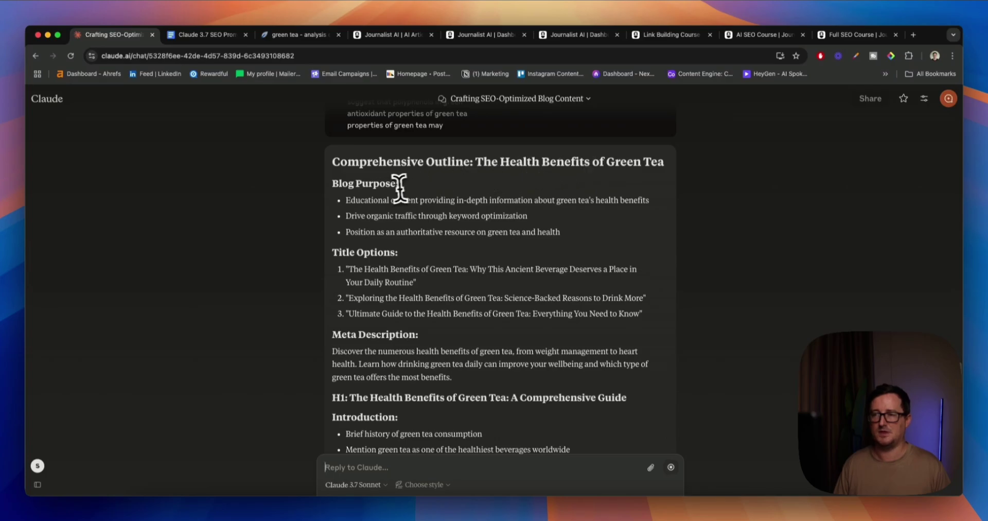
# Read through the generated green tea outline, from the blog purpose and title options down to the conclusion and call to action.
pyautogui.scroll(-1, 442, 268)
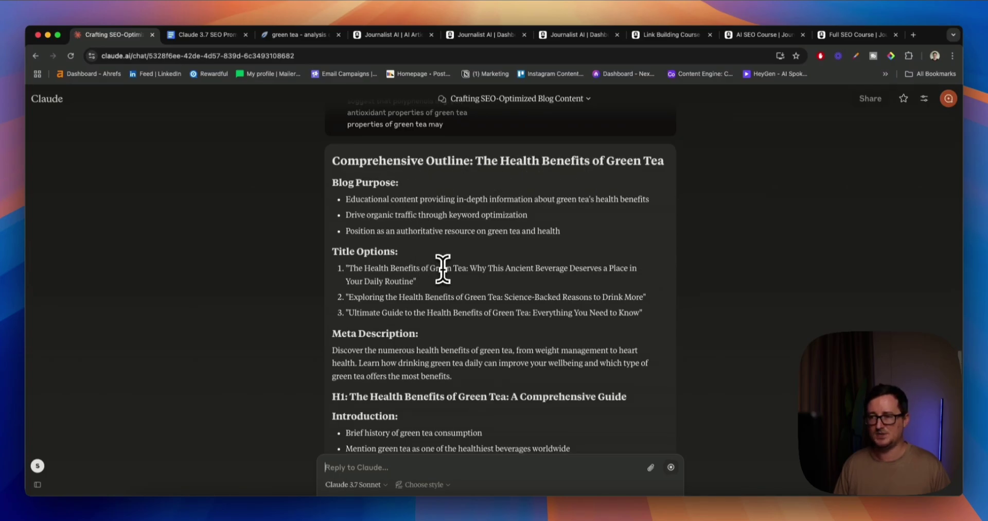
pyautogui.scroll(-2, 442, 268)
pyautogui.scroll(-4, 530, 281)
pyautogui.scroll(-7, 491, 281)
pyautogui.scroll(-12, 506, 278)
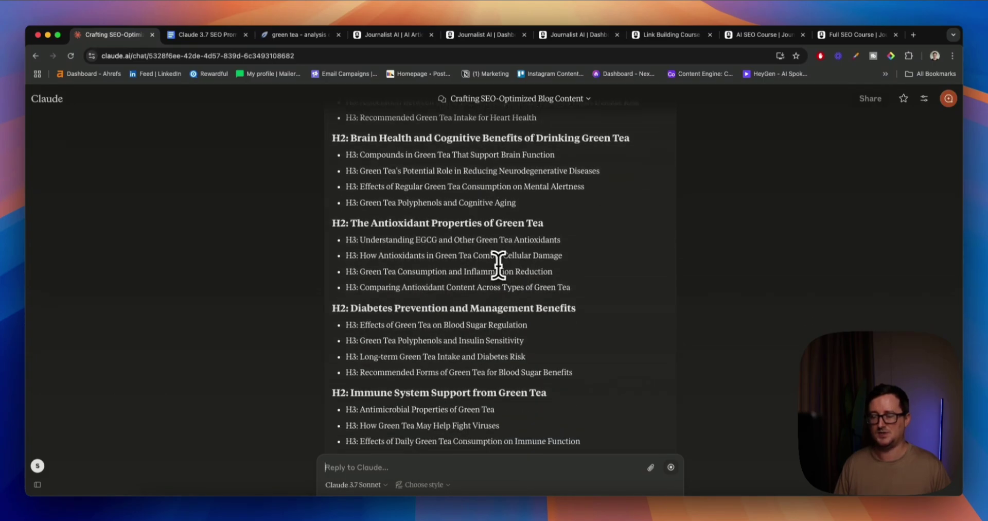
pyautogui.scroll(-11, 510, 265)
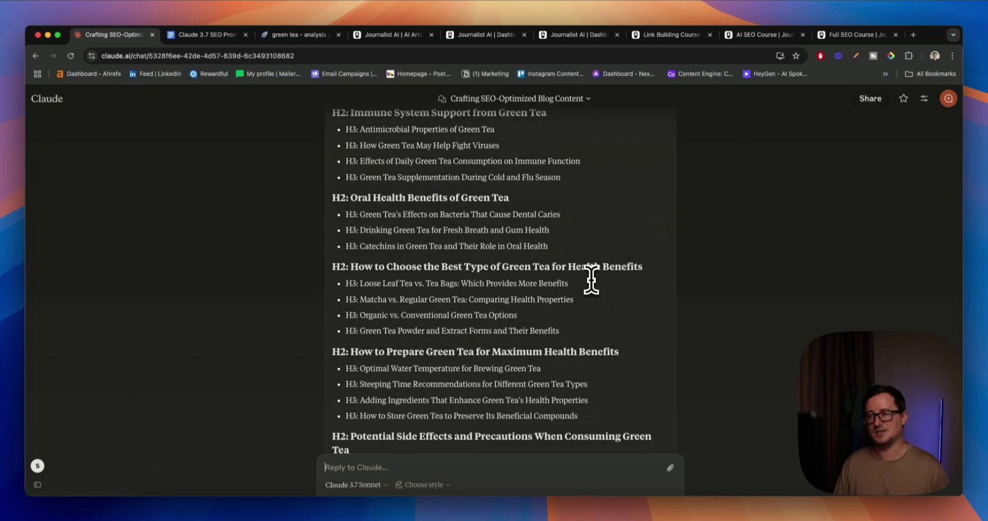
pyautogui.scroll(-10, 597, 279)
pyautogui.scroll(-8, 610, 279)
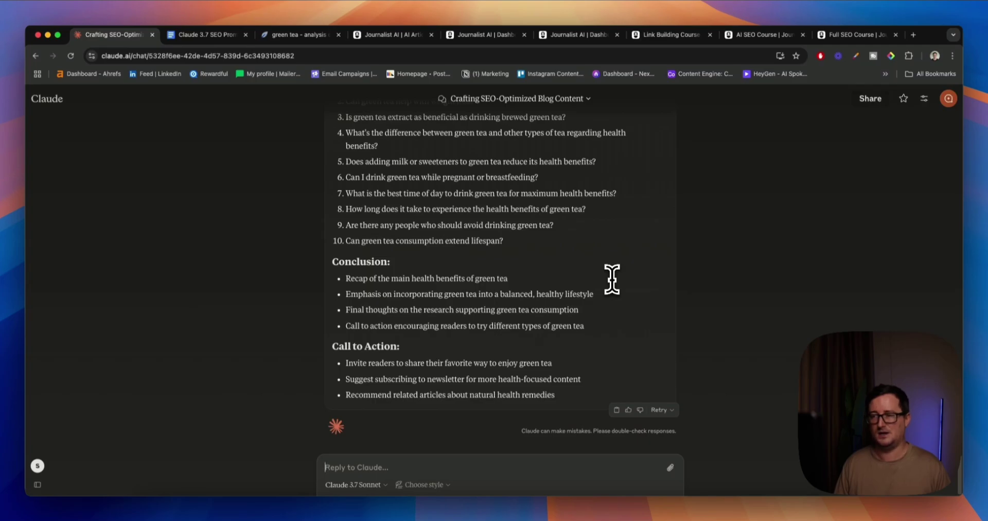
# Go back over the outline's headings, title options and meta description, ending at its call to action.
pyautogui.scroll(9, 625, 278)
pyautogui.scroll(20, 625, 278)
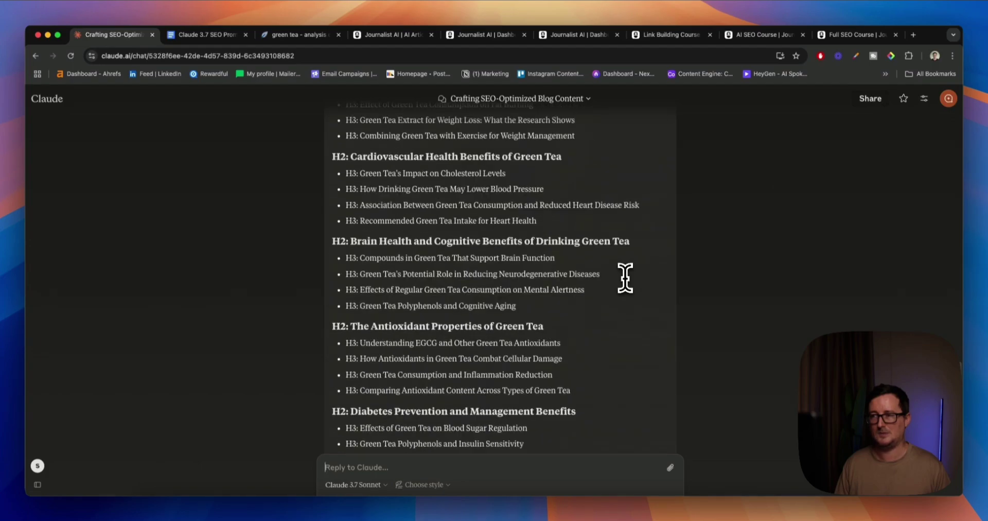
pyautogui.scroll(11, 625, 278)
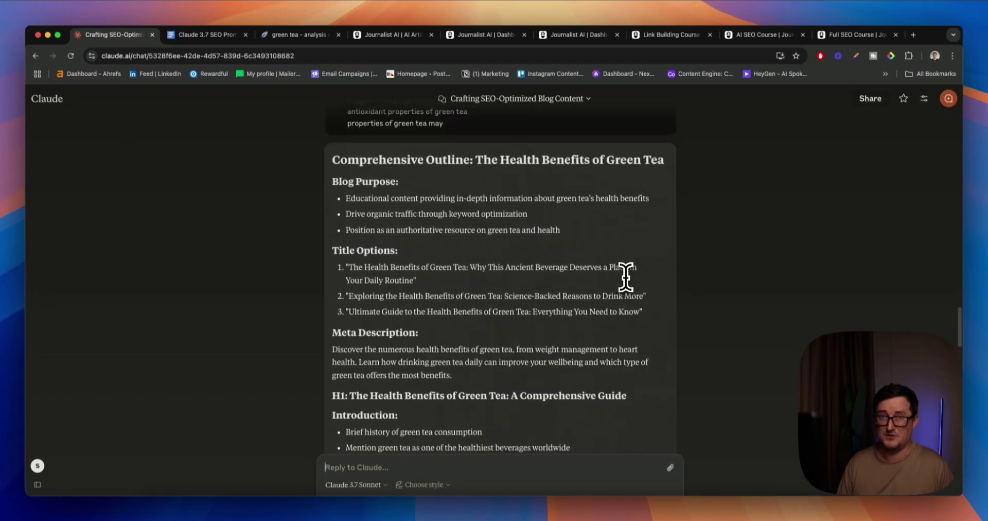
pyautogui.scroll(1, 556, 252)
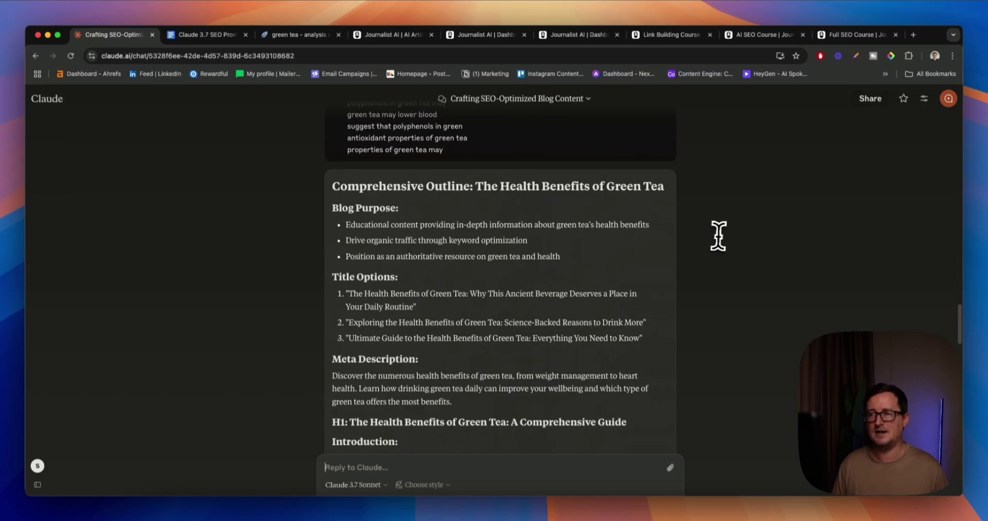
pyautogui.scroll(-1, 719, 236)
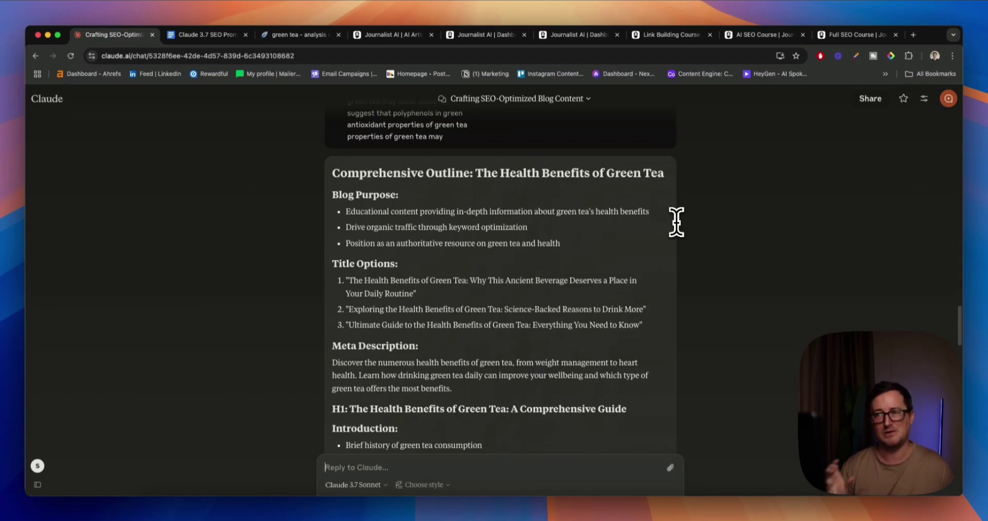
pyautogui.scroll(-20, 787, 287)
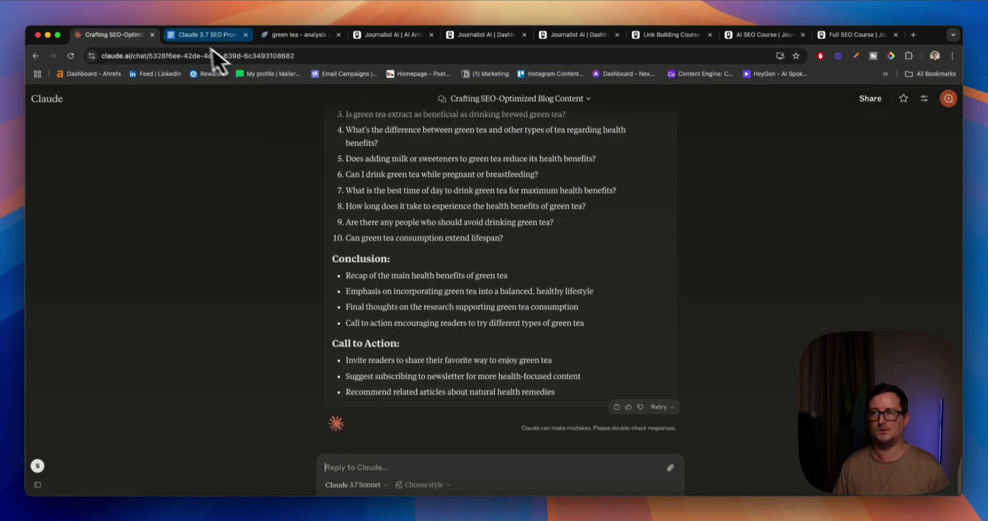
# Return to the prompts document and review the Blog Post Prompt, highlighting its phrase "Using the outline generated".
pyautogui.click(206, 35)
pyautogui.scroll(-8, 628, 288)
pyautogui.scroll(5, 662, 280)
pyautogui.scroll(5, 662, 280)
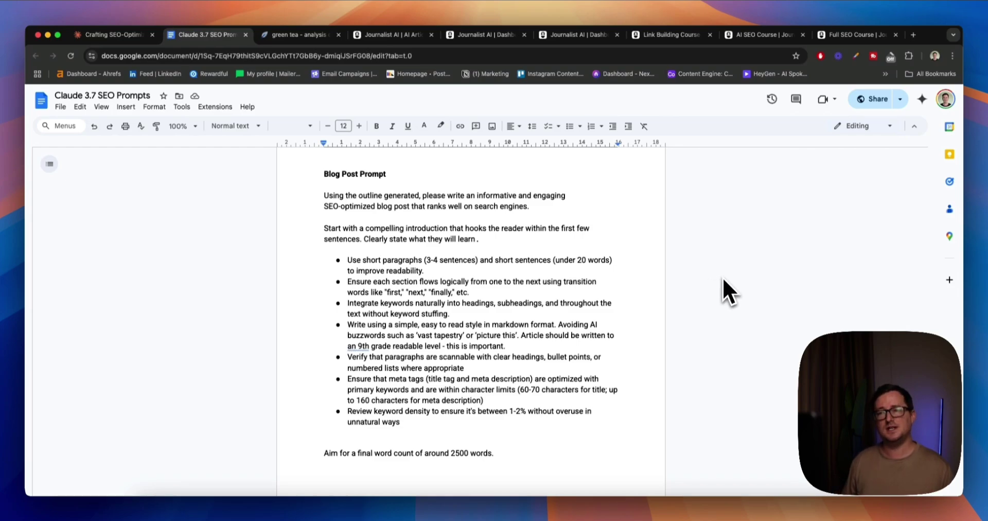
pyautogui.click(410, 198)
pyautogui.moveTo(410, 198); pyautogui.dragTo(327, 194)
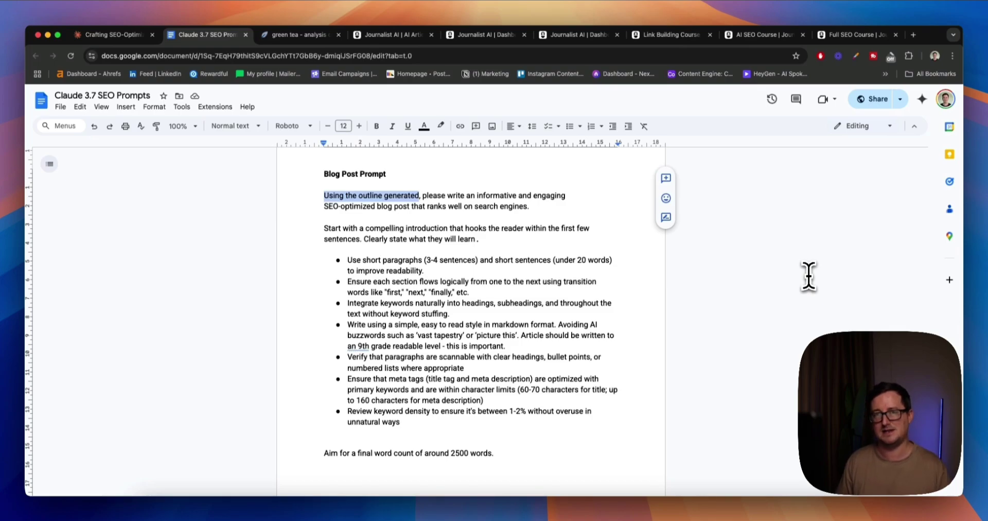
pyautogui.click(643, 240)
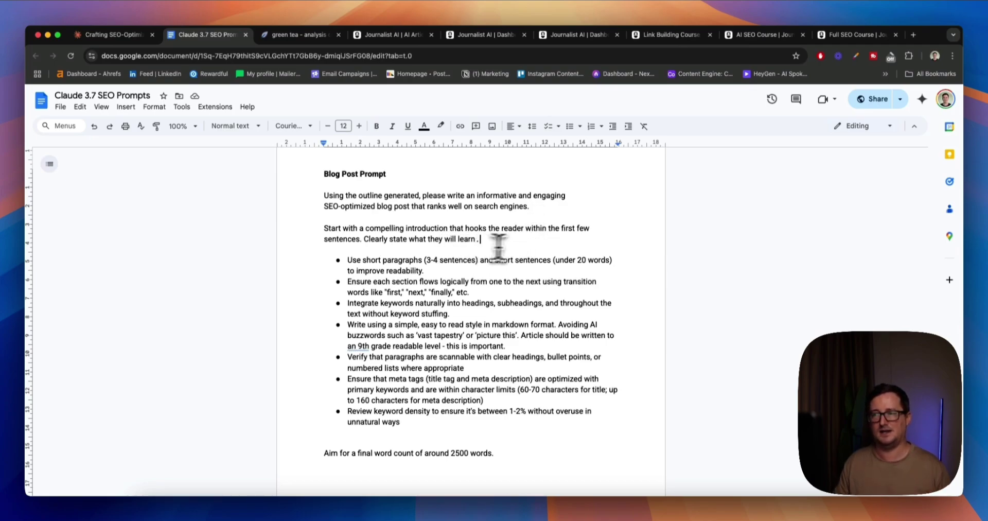
# Review the Blog Post Prompt's bullet instructions down to its closing line on a final word count of around 2500 words.
pyautogui.scroll(-2, 534, 247)
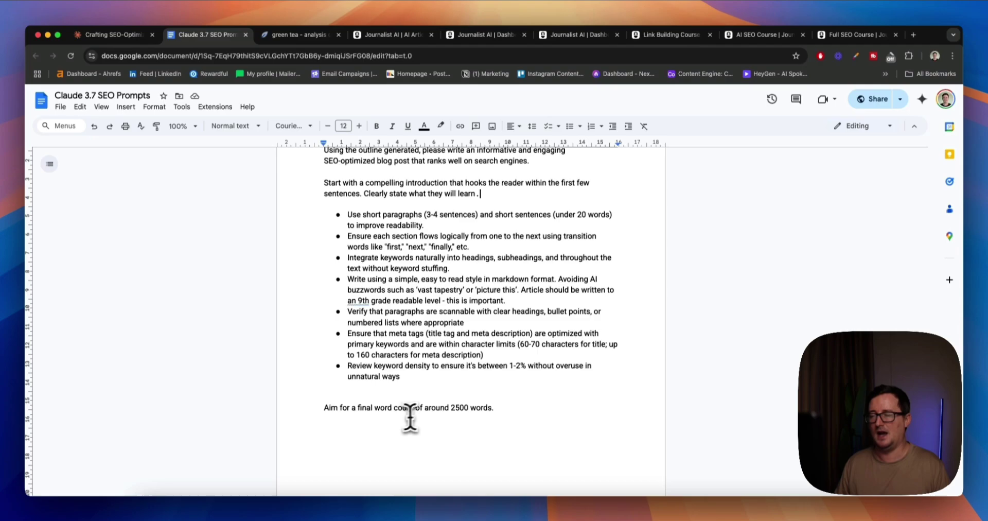
pyautogui.moveTo(495, 407); pyautogui.dragTo(314, 407)
pyautogui.click(482, 381)
pyautogui.scroll(2, 482, 382)
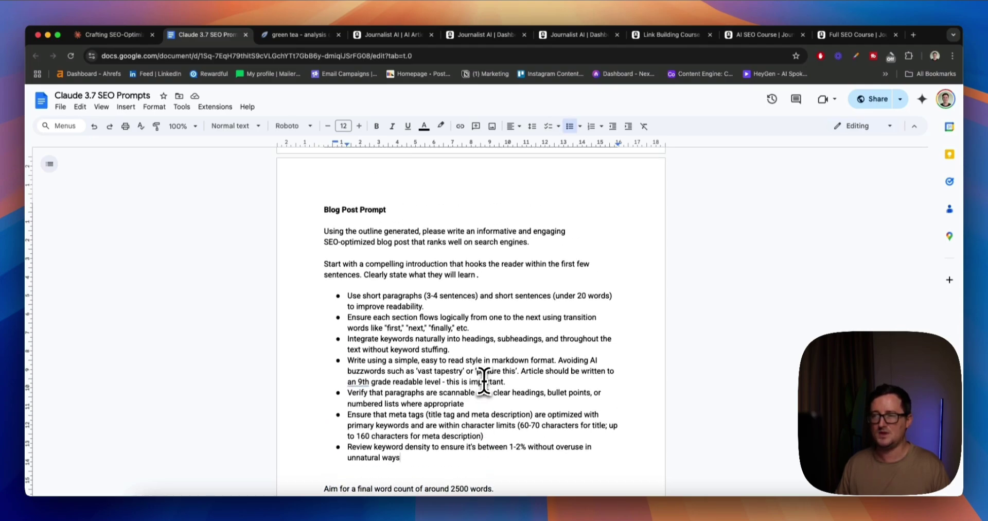
pyautogui.scroll(-1, 483, 381)
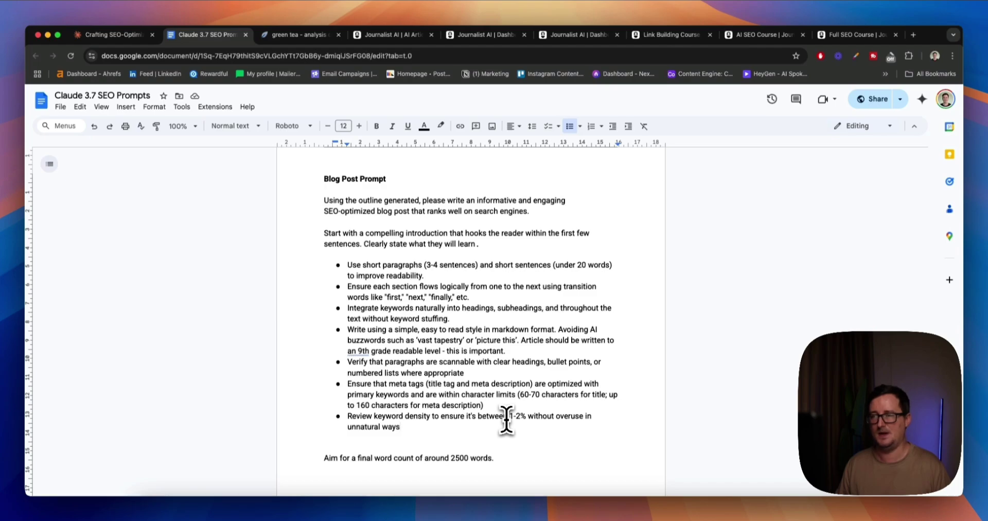
# Copy the full Blog Post Prompt text below its heading, paste it as a reply in the Claude chat and send it.
pyautogui.moveTo(322, 200); pyautogui.dragTo(543, 456)
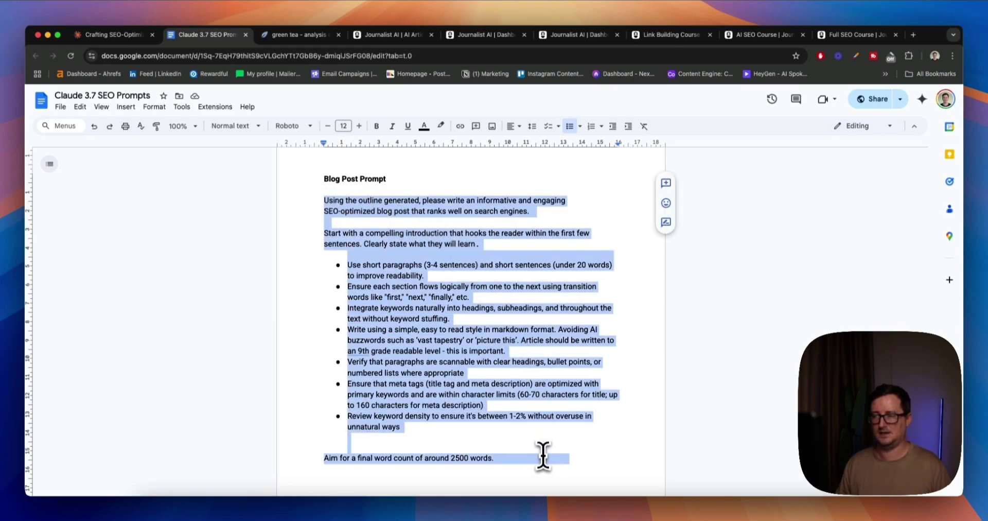
pyautogui.click(110, 34)
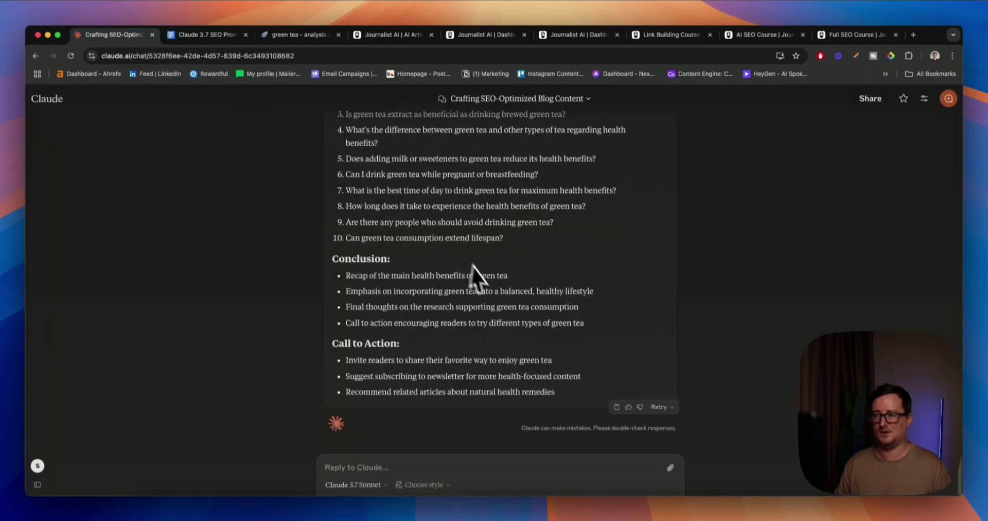
pyautogui.click(363, 467)
pyautogui.press('super+v')
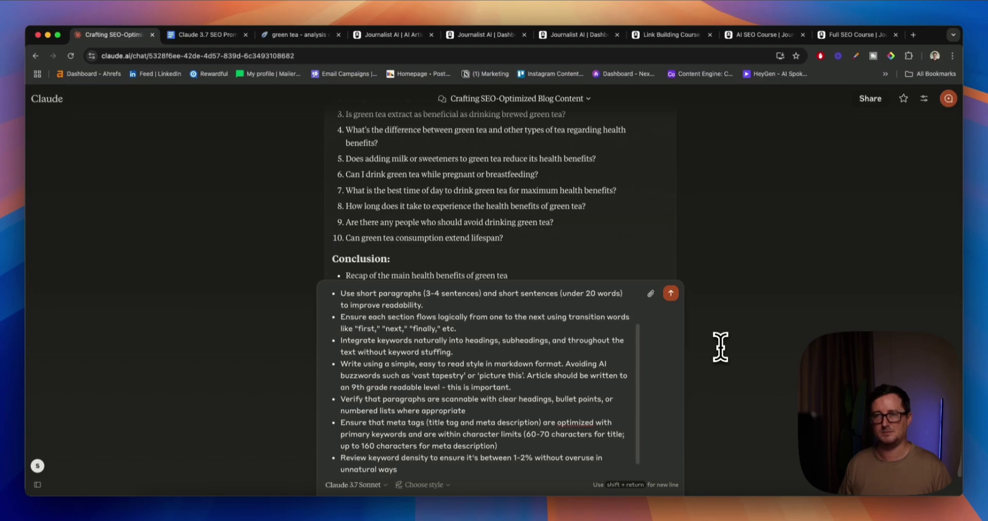
pyautogui.press('Return')
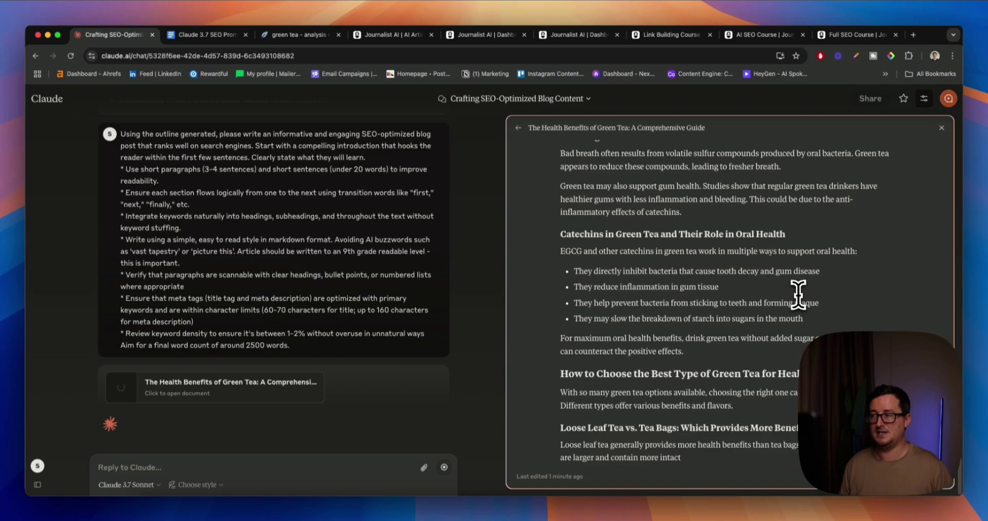
# Examine the green tea article as it is being written, from its title and introduction to the frequently asked questions.
pyautogui.scroll(15, 797, 295)
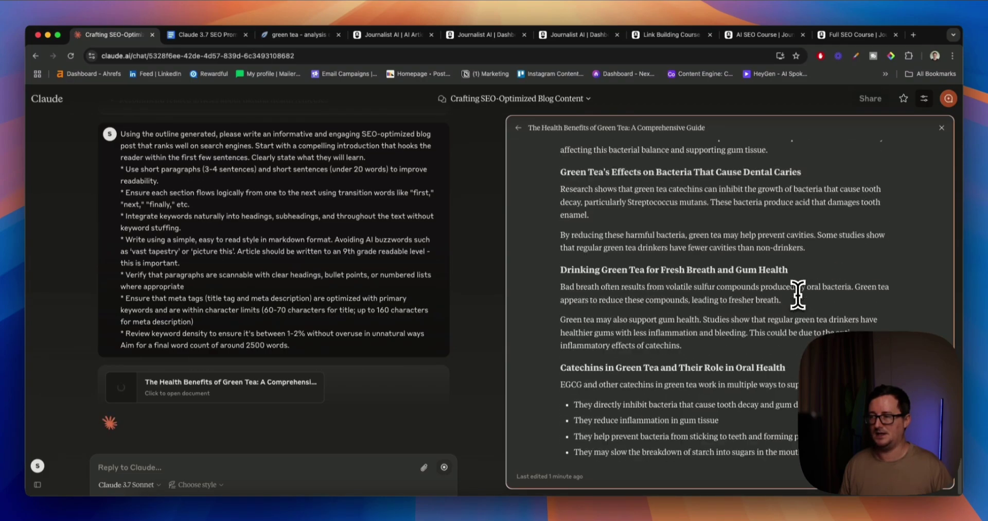
pyautogui.scroll(15, 798, 294)
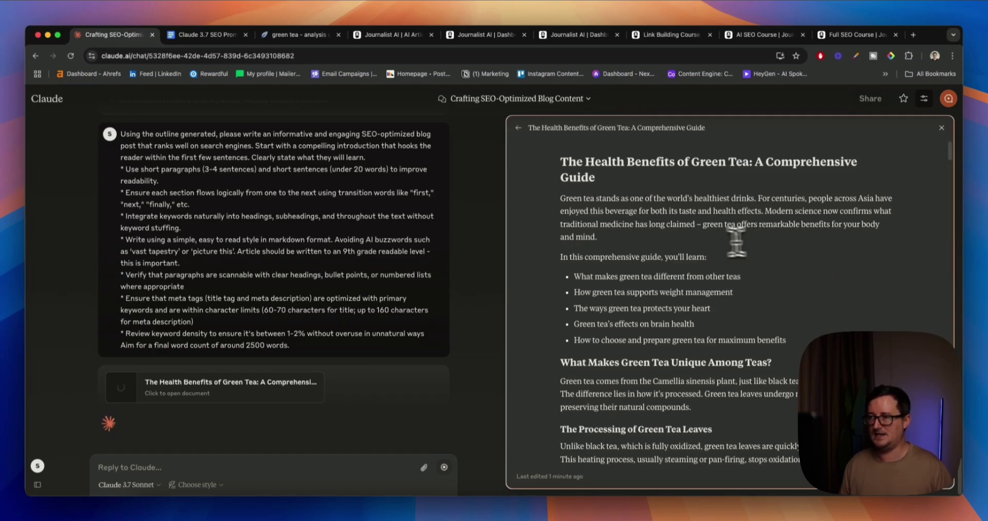
pyautogui.scroll(-1, 787, 249)
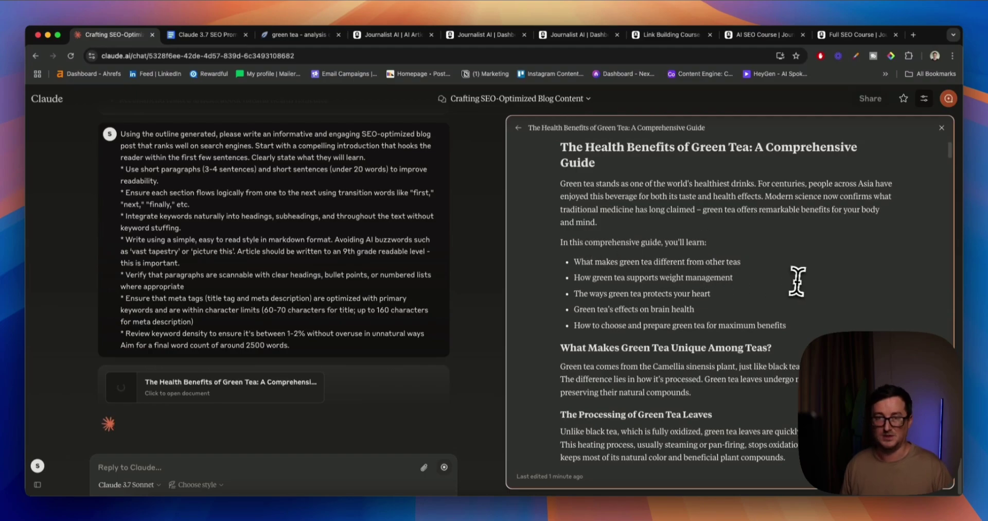
pyautogui.moveTo(949, 152); pyautogui.dragTo(962, 489)
pyautogui.scroll(-10, 962, 488)
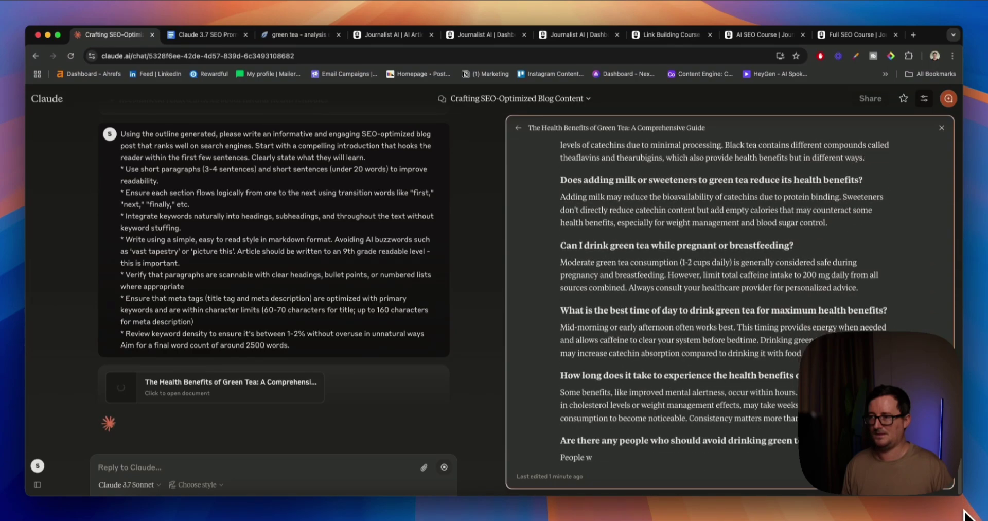
pyautogui.scroll(-3, 960, 478)
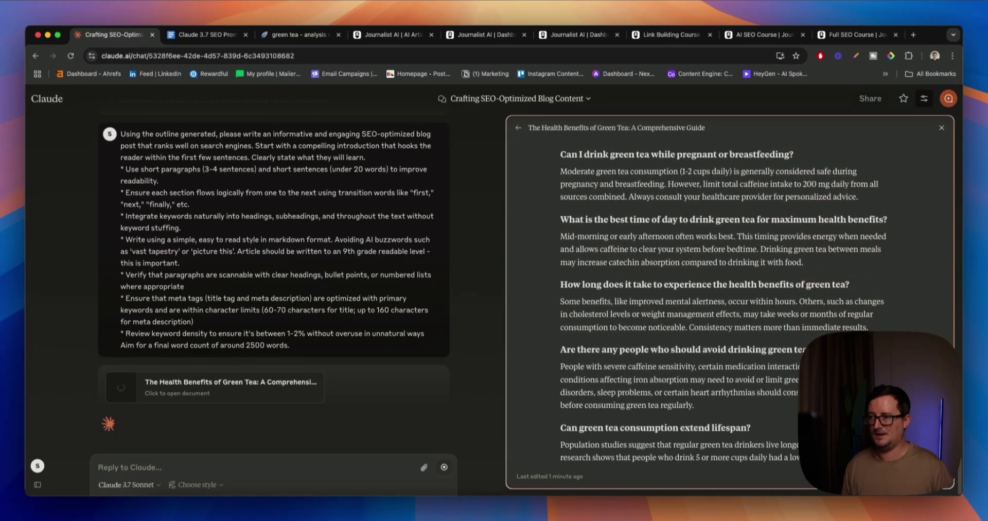
# Check the article's healthcare advice and FAQ sections, and read on through the conclusion to the end.
pyautogui.scroll(10, 959, 479)
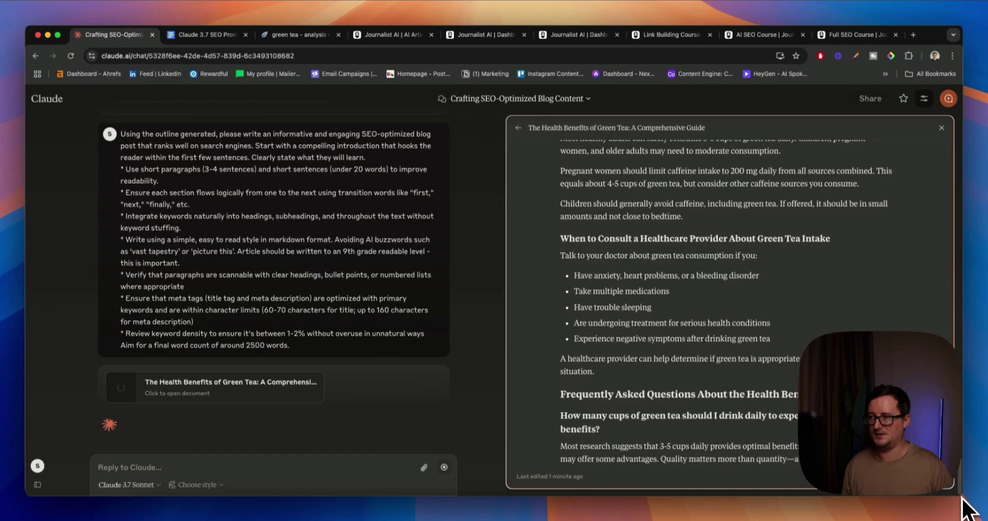
pyautogui.scroll(8, 966, 509)
pyautogui.scroll(-12, 964, 511)
pyautogui.scroll(-10, 962, 510)
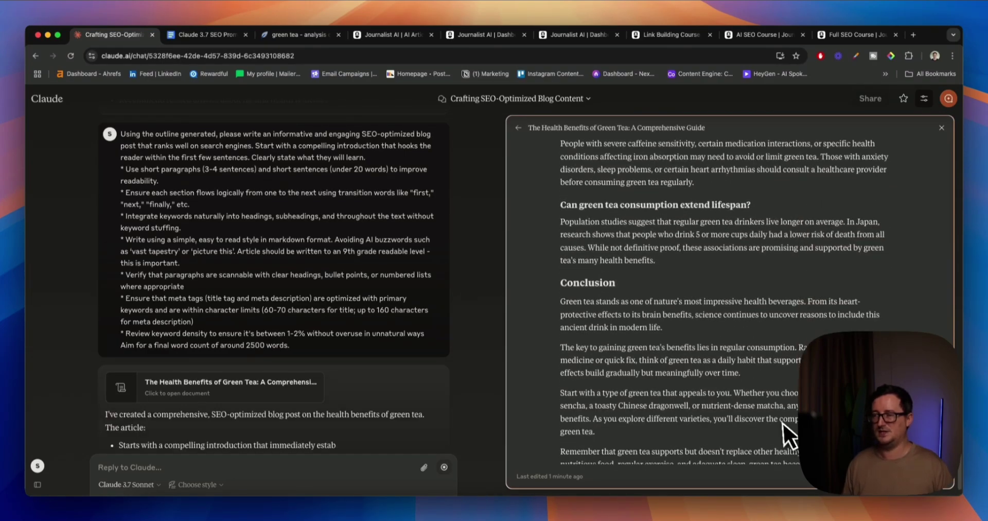
pyautogui.scroll(-3, 774, 414)
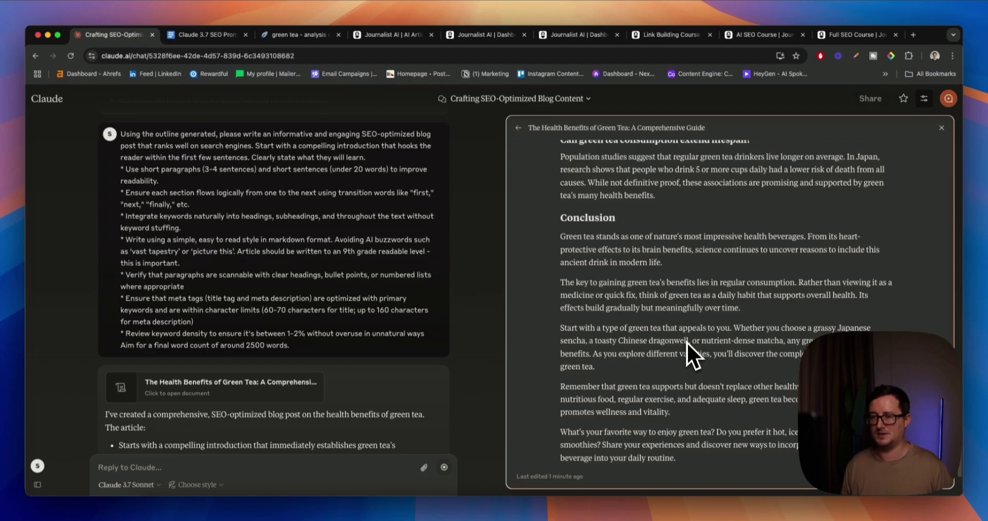
pyautogui.scroll(-5, 447, 400)
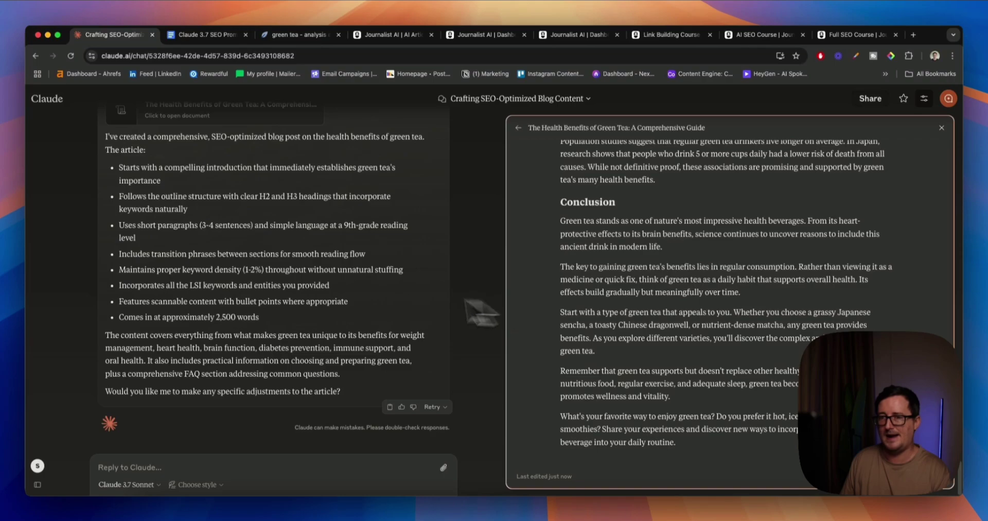
# Go back over the finished article's FAQ, drug interaction and caffeine sections, returning to the conclusion.
pyautogui.scroll(1, 350, 291)
pyautogui.scroll(-1, 299, 301)
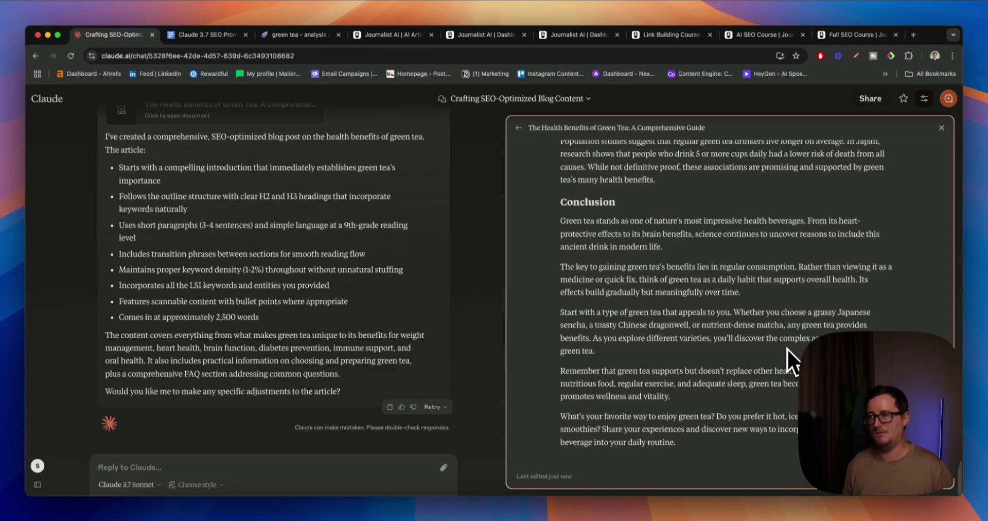
pyautogui.scroll(10, 786, 350)
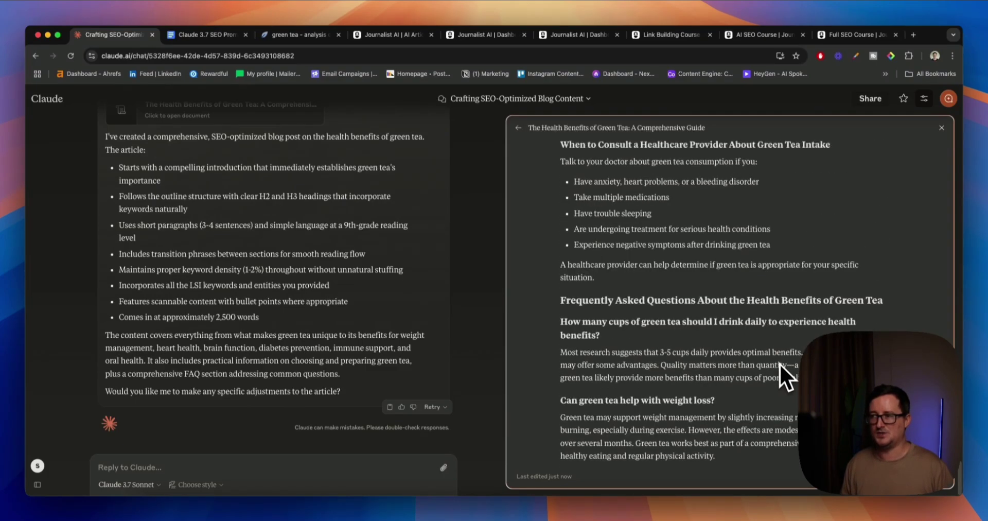
pyautogui.scroll(3, 756, 362)
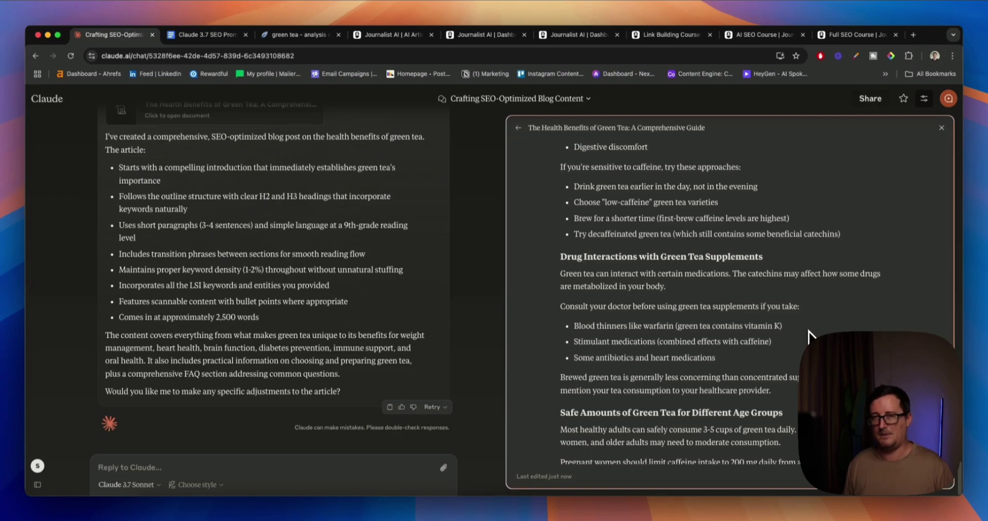
pyautogui.scroll(-20, 809, 337)
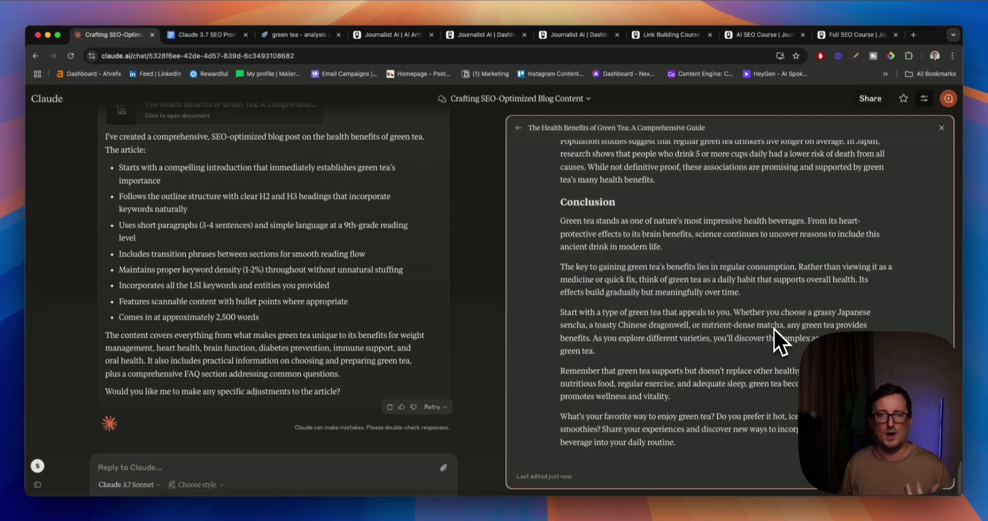
# Switch to the Journalist AI homepage and look through its article features, AI writer explanation and language and bulk publishing options.
pyautogui.click(397, 34)
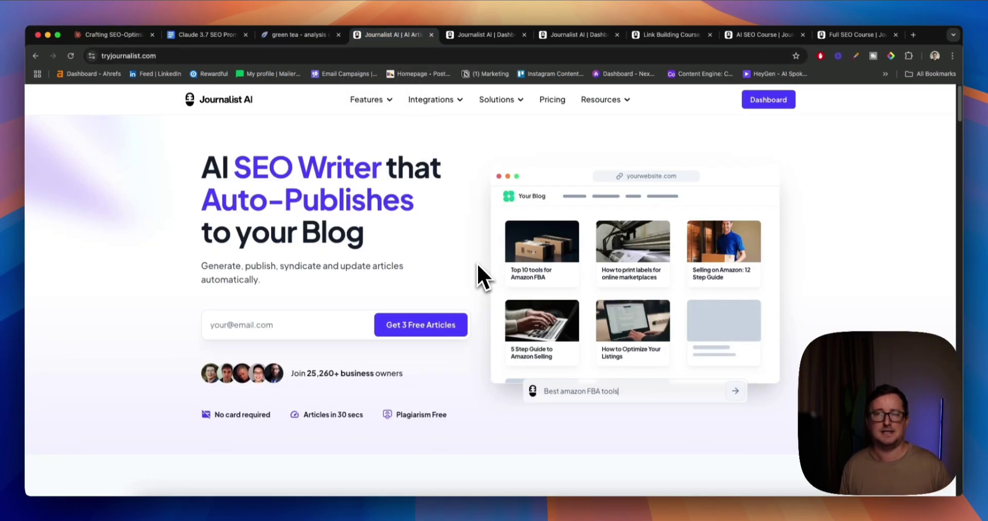
pyautogui.scroll(-15, 477, 266)
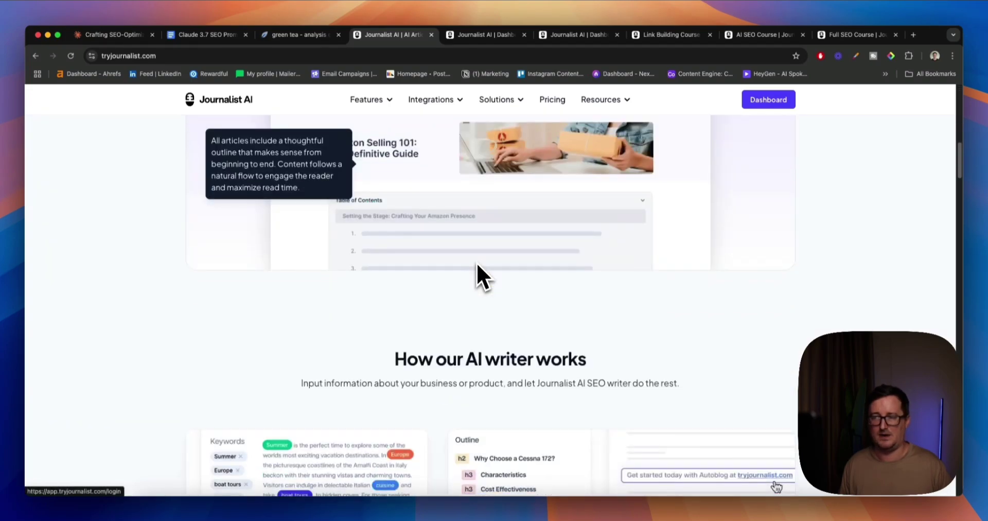
pyautogui.scroll(-5, 477, 263)
pyautogui.scroll(10, 477, 264)
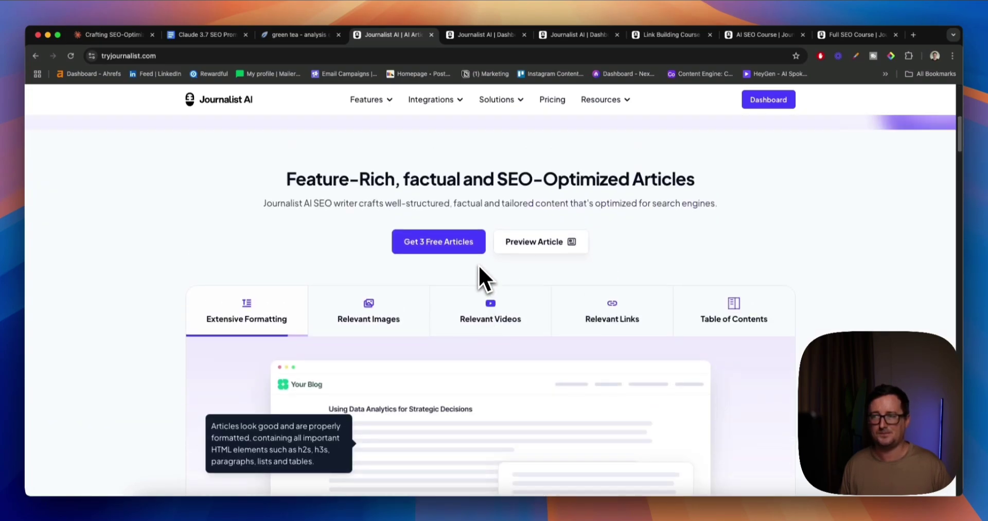
pyautogui.scroll(5, 478, 264)
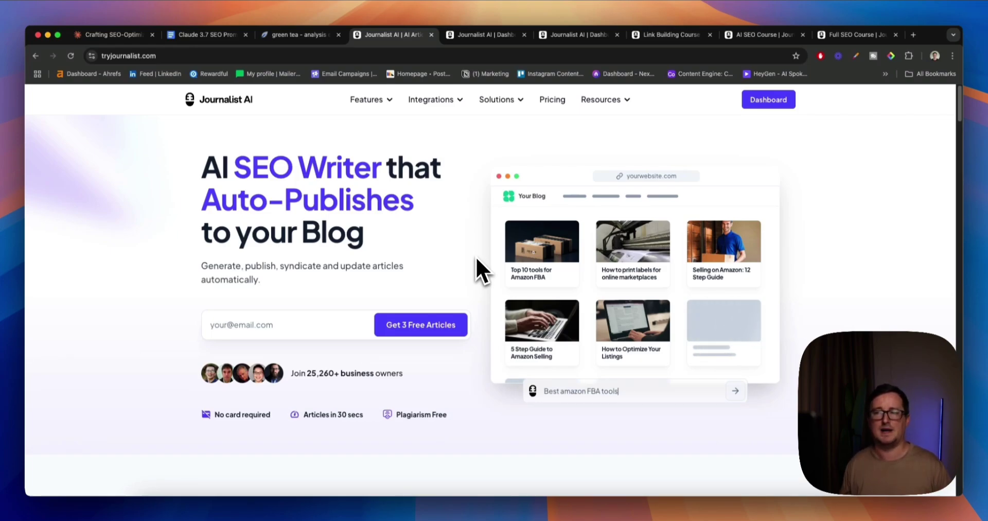
pyautogui.moveTo(961, 101); pyautogui.dragTo(962, 214)
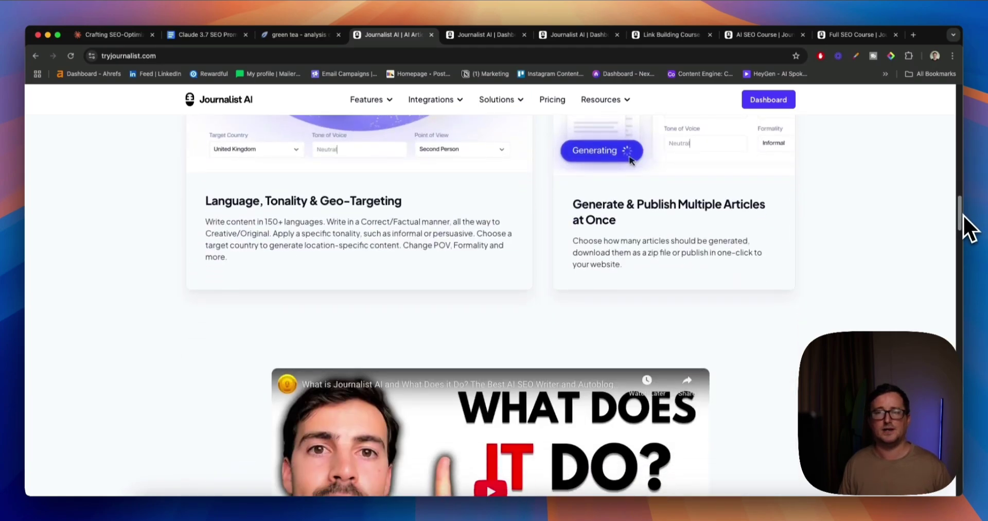
pyautogui.scroll(15, 905, 144)
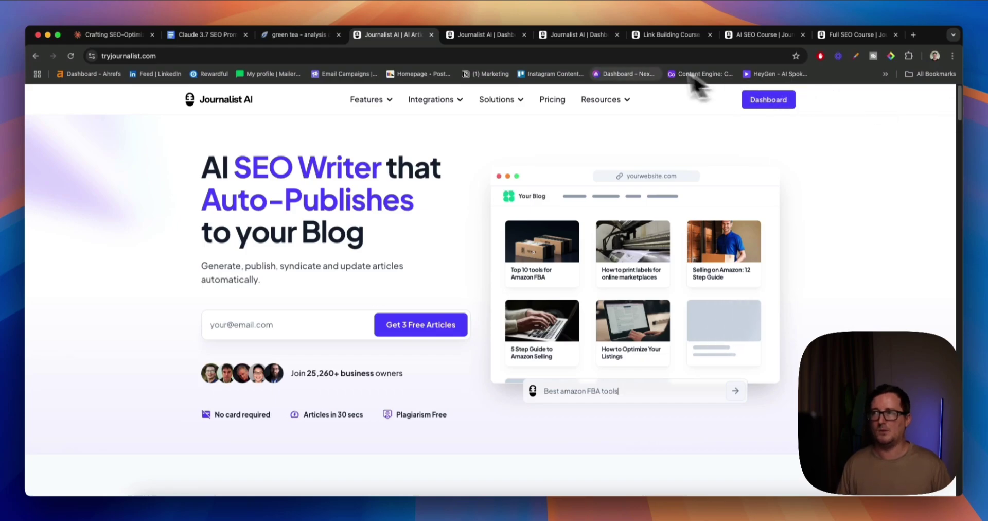
# Switch to Journalist AI's Generate Articles page, look at the SEO Article keyword dialog and close it.
pyautogui.click(476, 37)
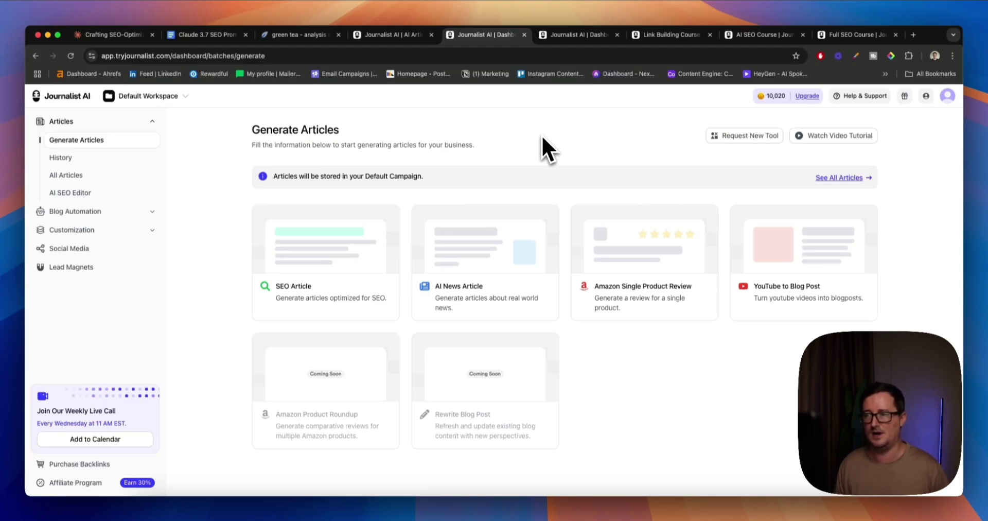
pyautogui.click(355, 248)
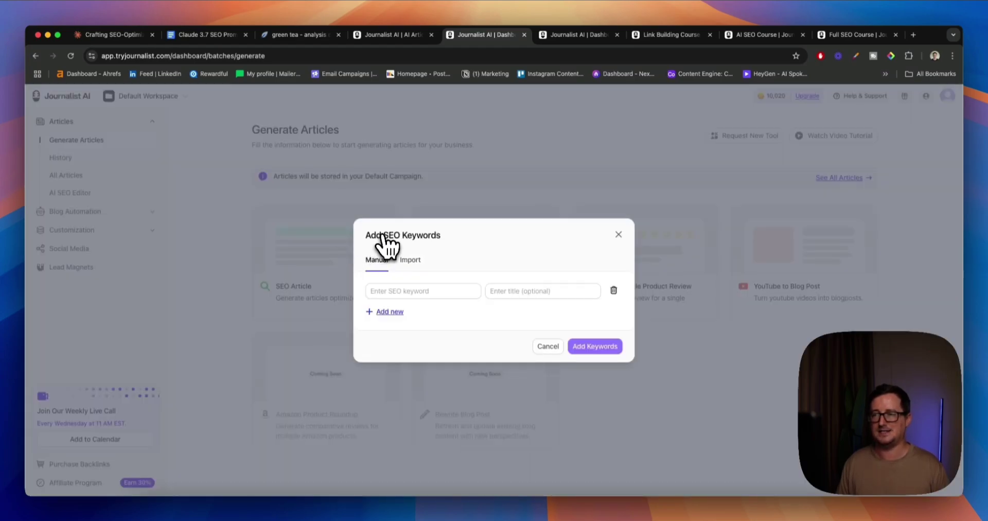
pyautogui.click(618, 235)
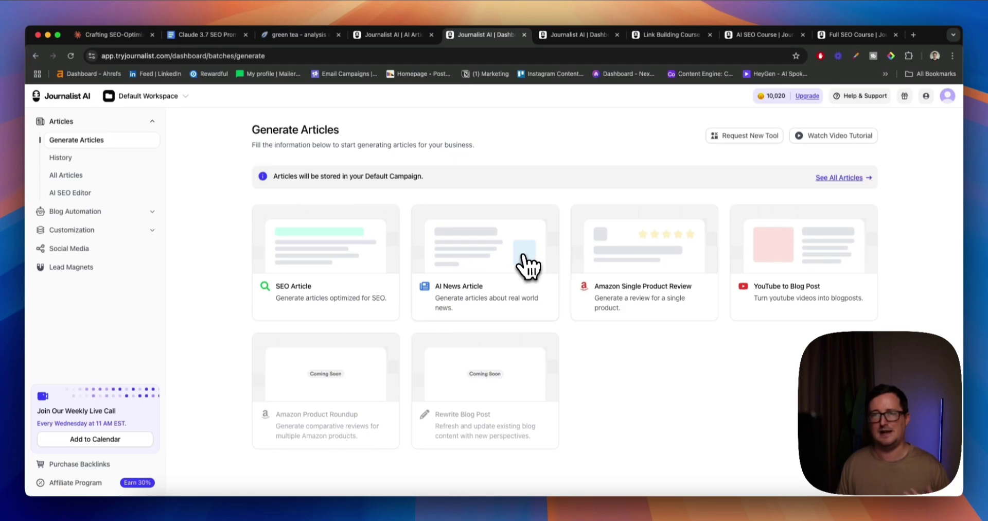
# Start an SEO article with the keyword "How to do local keyword research", add three blank keyword rows and view the import option.
pyautogui.click(364, 252)
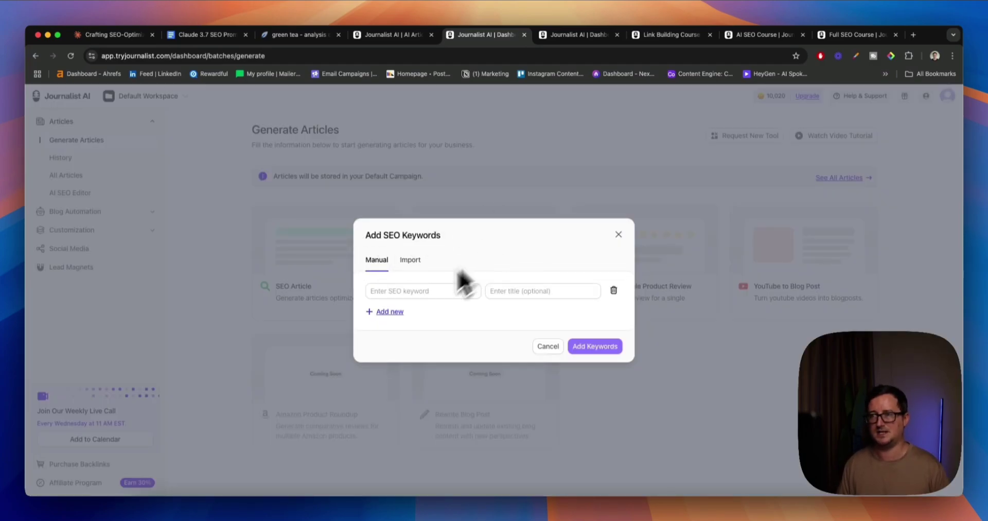
pyautogui.click(422, 291)
pyautogui.click(463, 314)
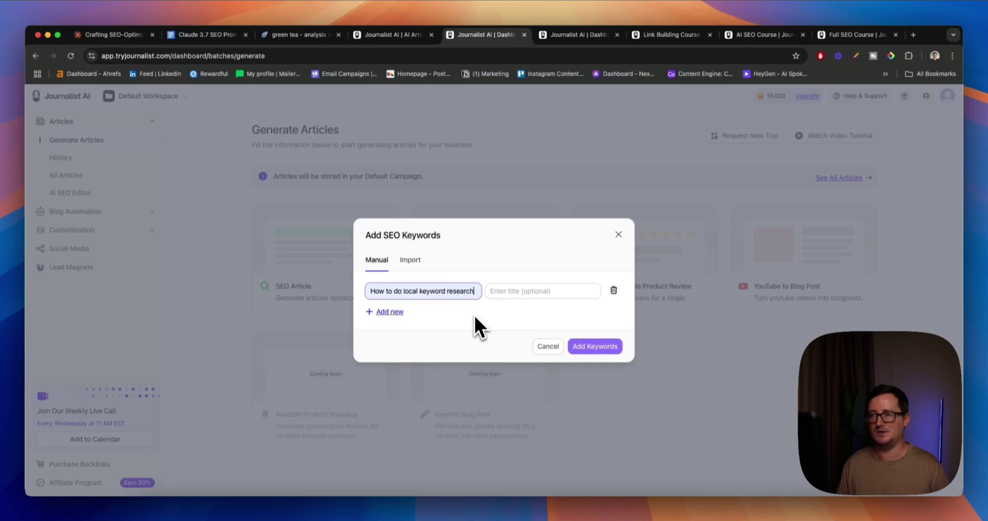
pyautogui.click(398, 312)
pyautogui.click(401, 324)
pyautogui.click(400, 335)
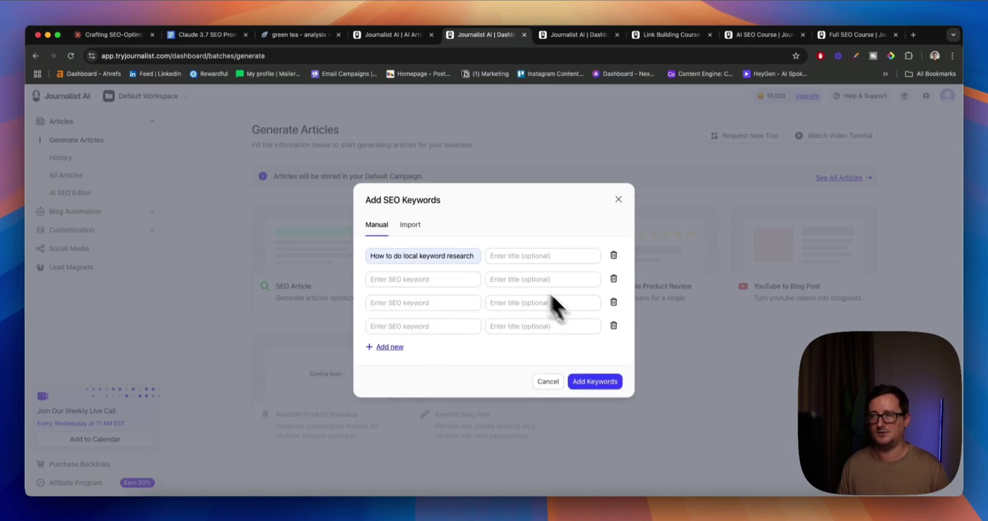
pyautogui.click(410, 225)
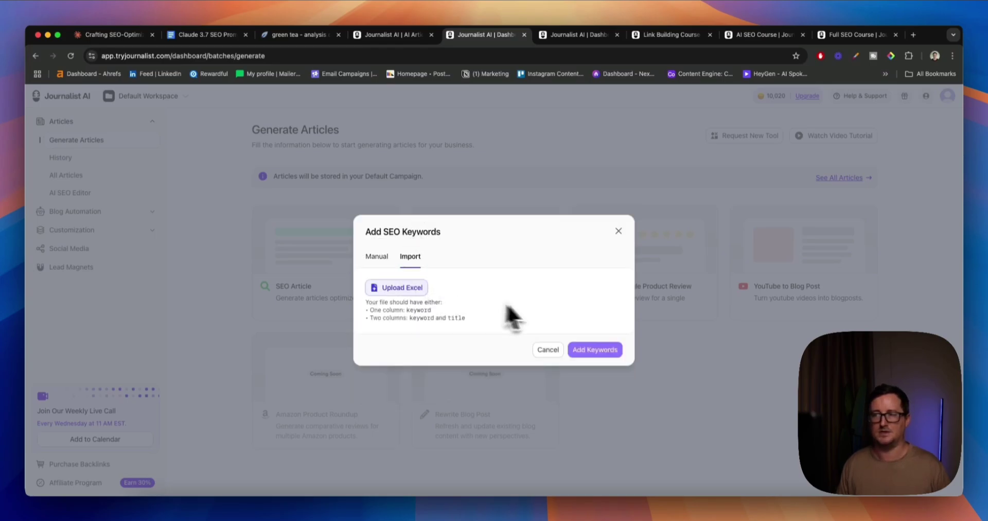
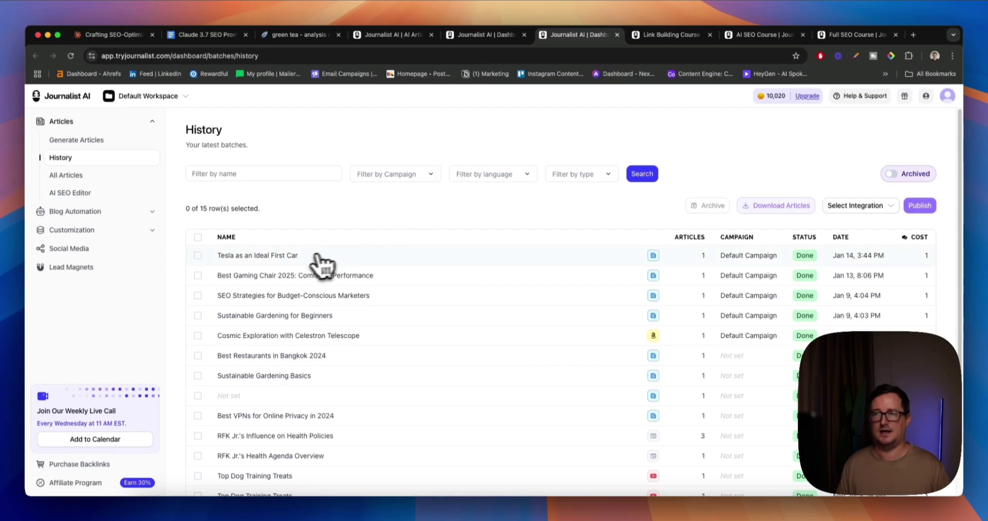
# Open the generated article from the "Tesla as an Ideal First Car" batch on its own page and create an AI-editable revision.
pyautogui.click(295, 257)
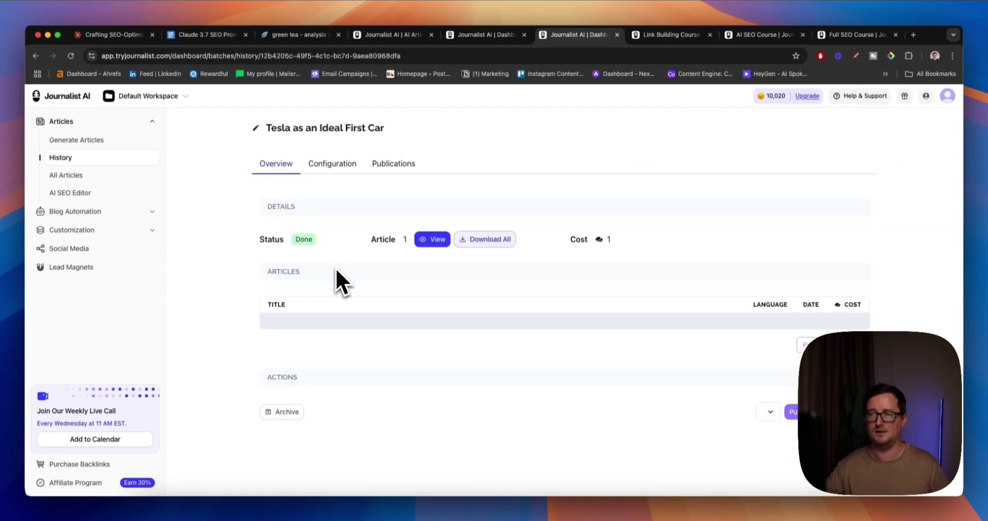
pyautogui.click(433, 239)
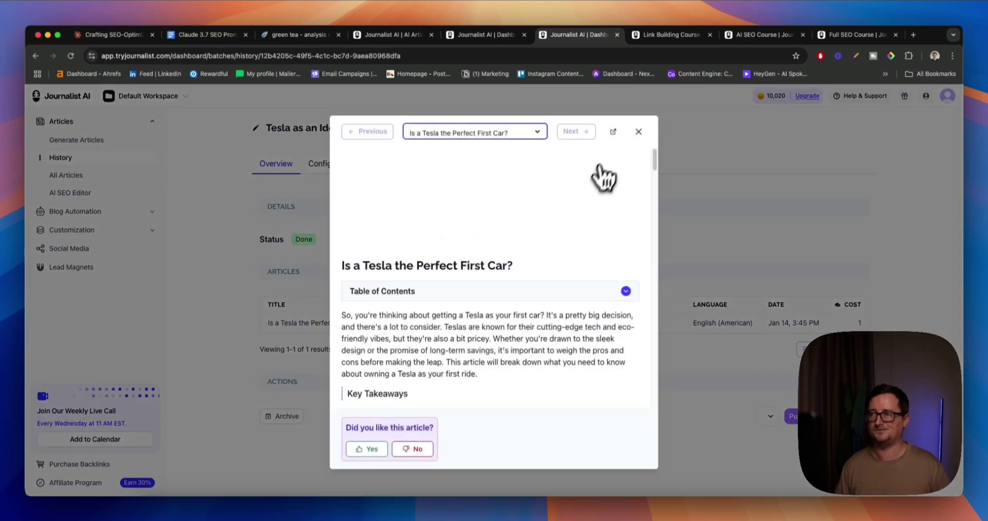
pyautogui.click(613, 131)
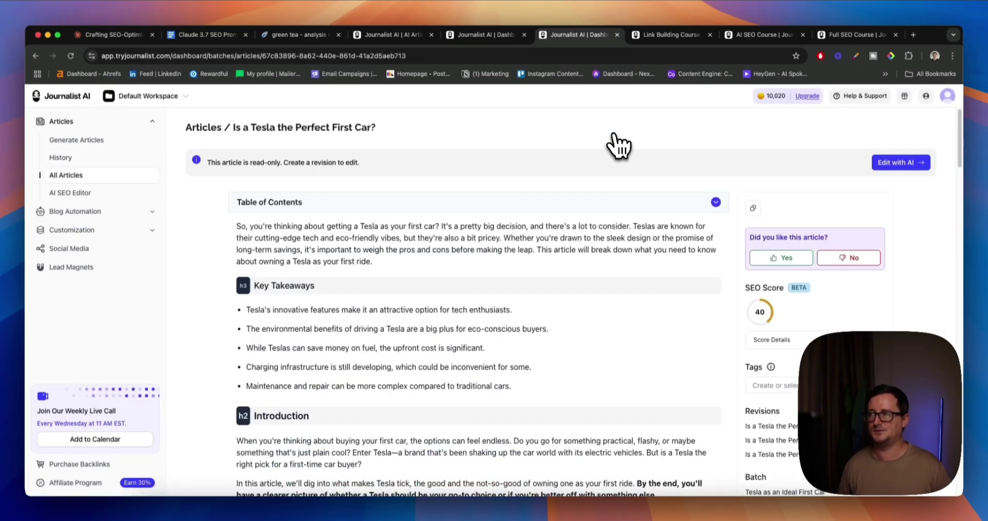
pyautogui.click(898, 163)
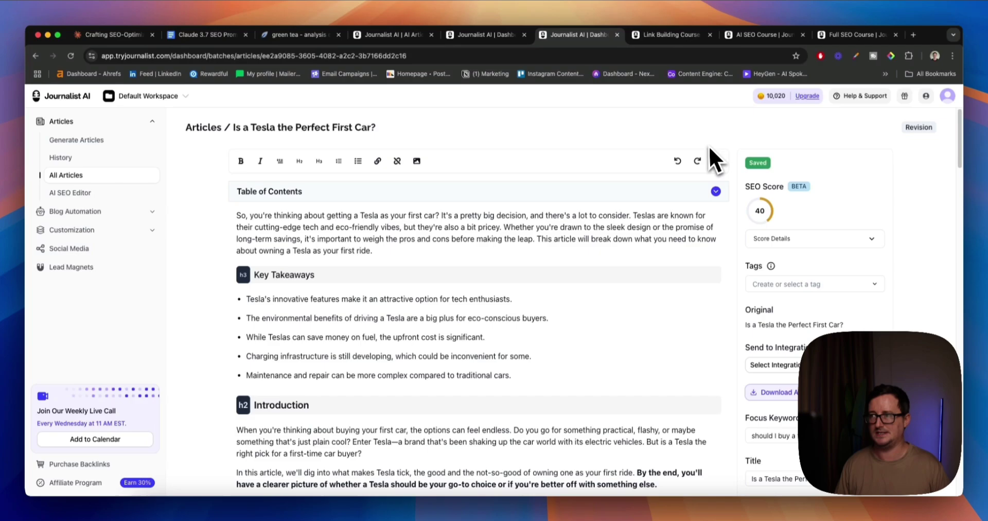
# Look over the revision's opening section, SEO score area and article settings, and check its table of contents.
pyautogui.scroll(-1, 699, 208)
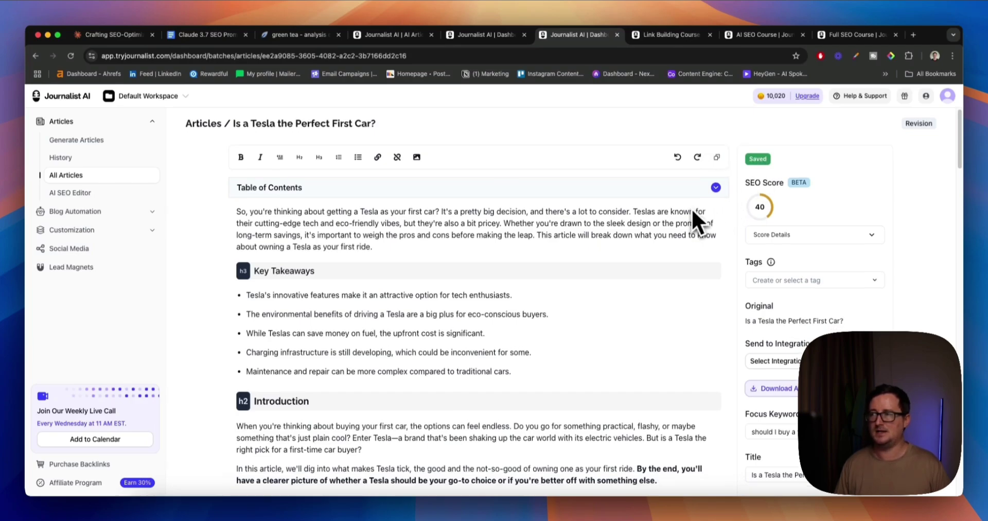
pyautogui.scroll(1, 710, 208)
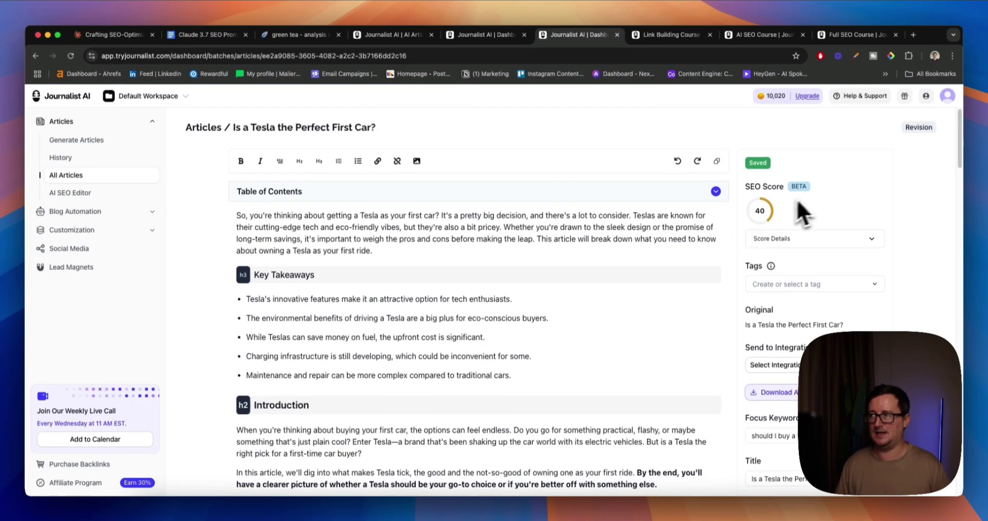
pyautogui.moveTo(962, 133); pyautogui.dragTo(961, 137)
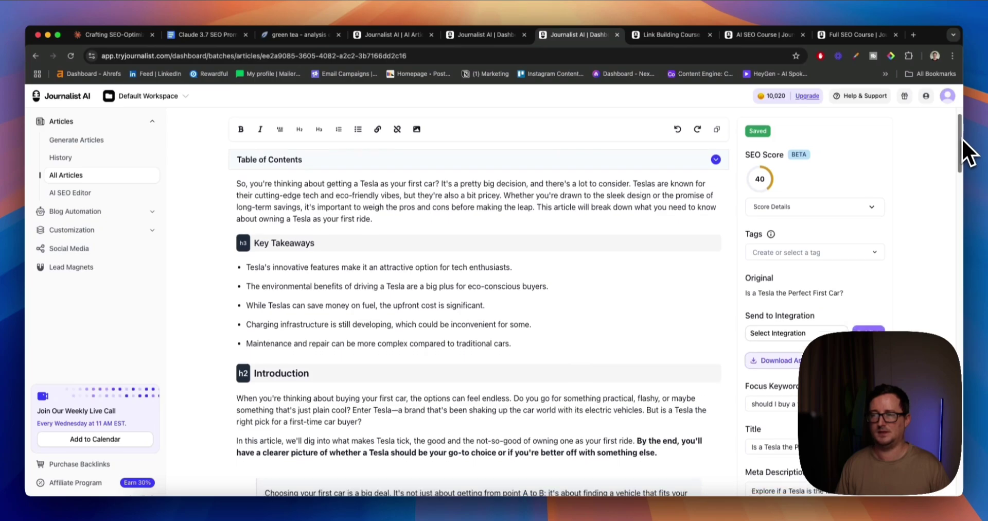
pyautogui.scroll(2, 772, 178)
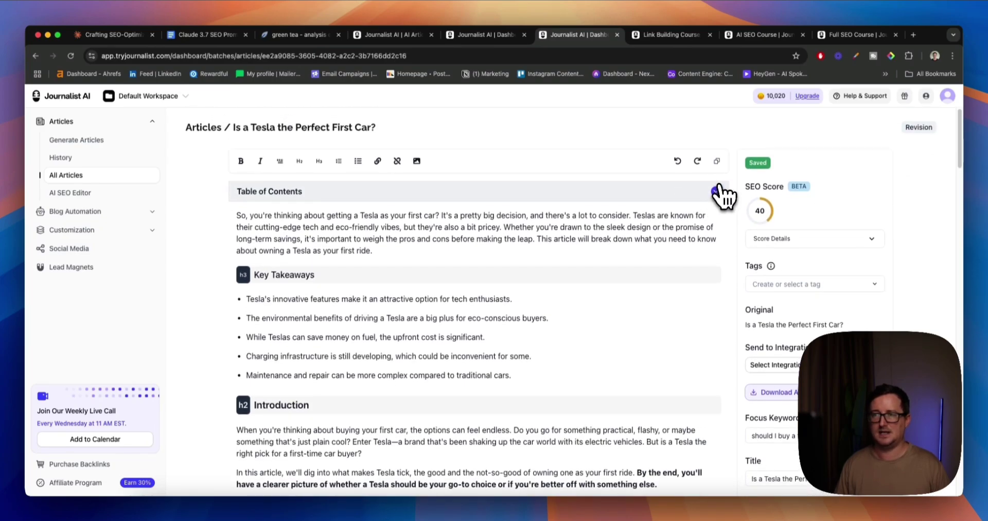
pyautogui.click(716, 191)
pyautogui.click(716, 191)
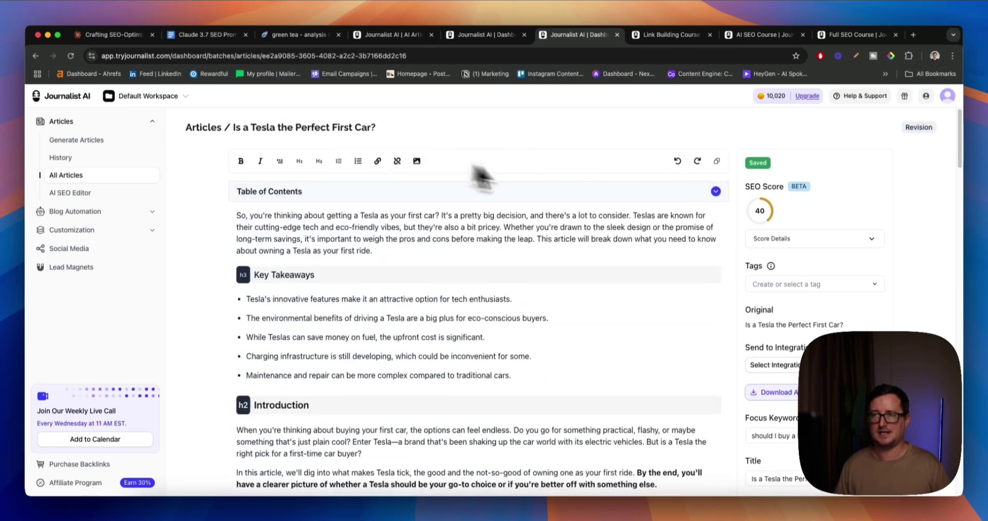
pyautogui.scroll(-1, 566, 193)
pyautogui.scroll(-2, 564, 185)
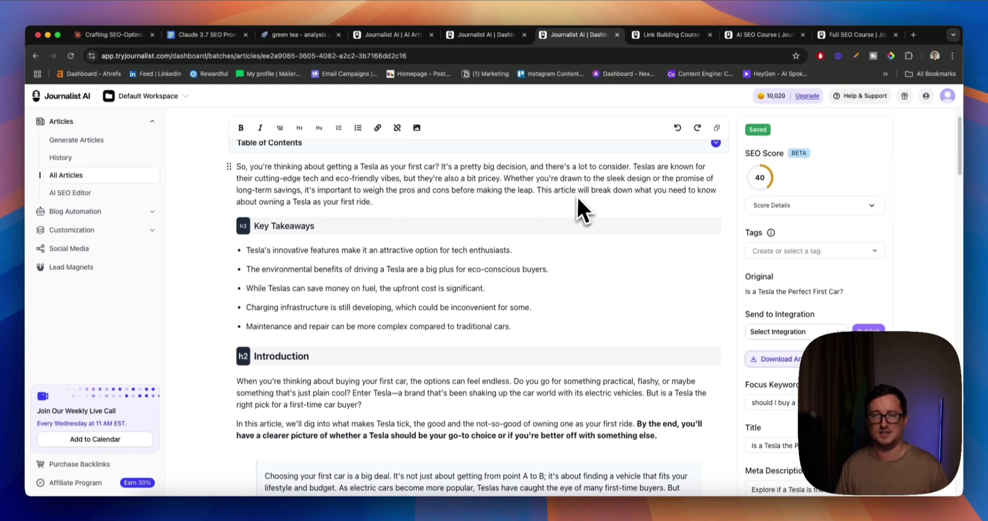
# Read through the Tesla article's introduction, brand, pros and cons sections down to the conclusion, examining its links and images.
pyautogui.scroll(-5, 618, 233)
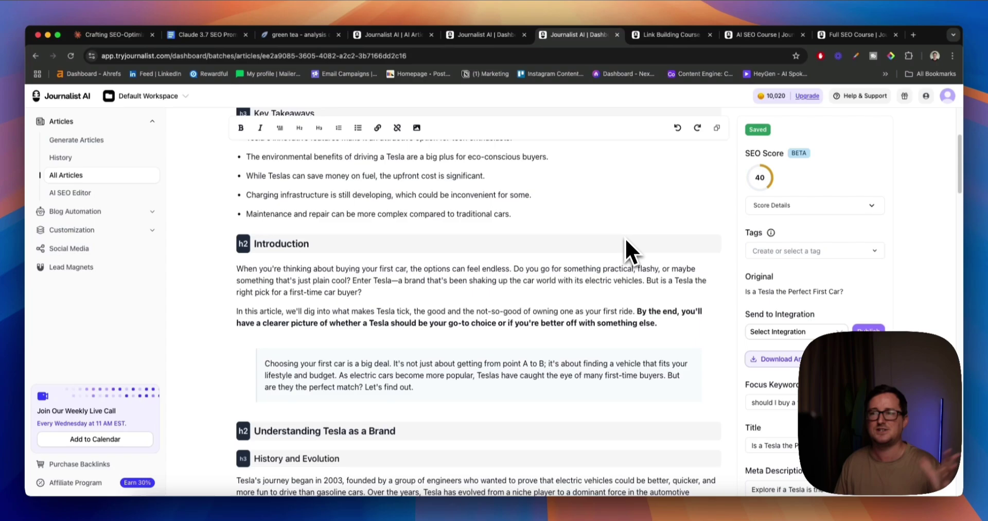
pyautogui.scroll(-5, 463, 333)
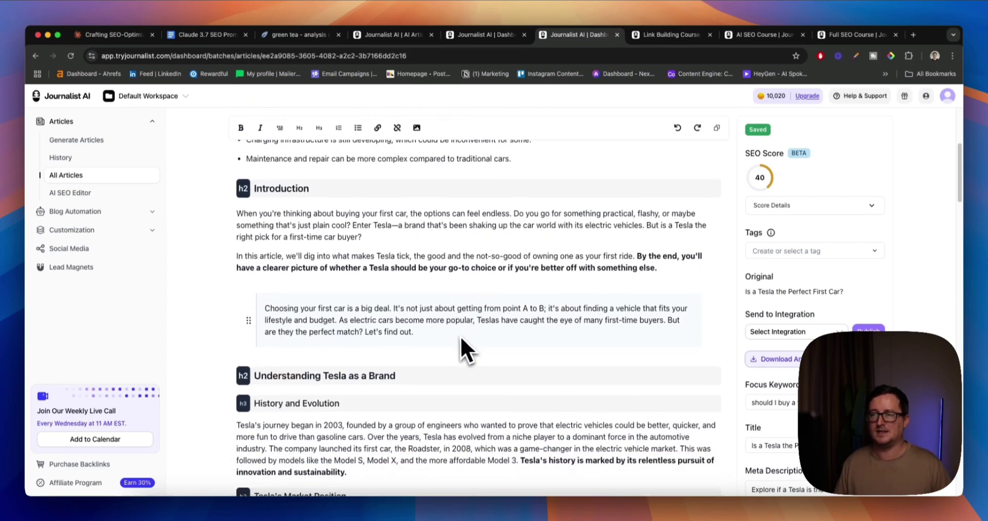
pyautogui.scroll(-6, 468, 329)
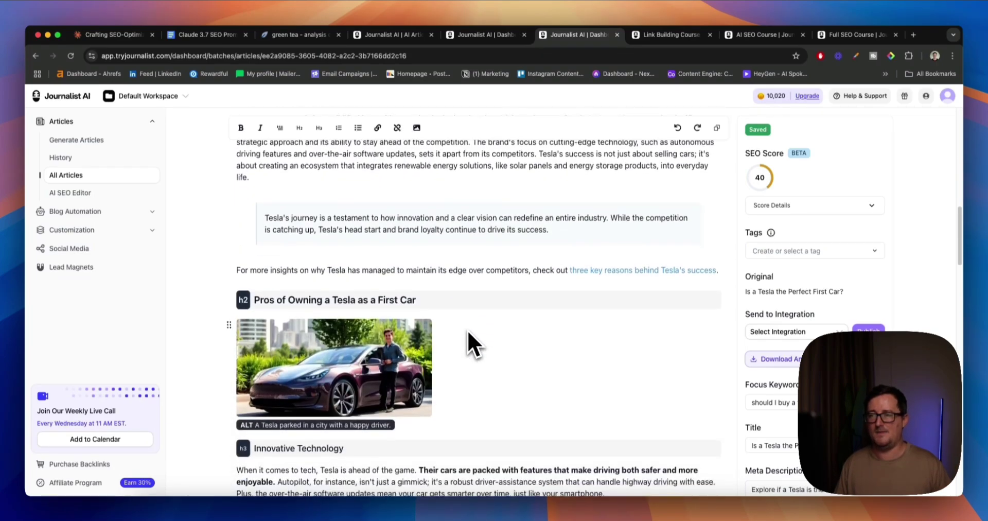
pyautogui.scroll(-1, 377, 342)
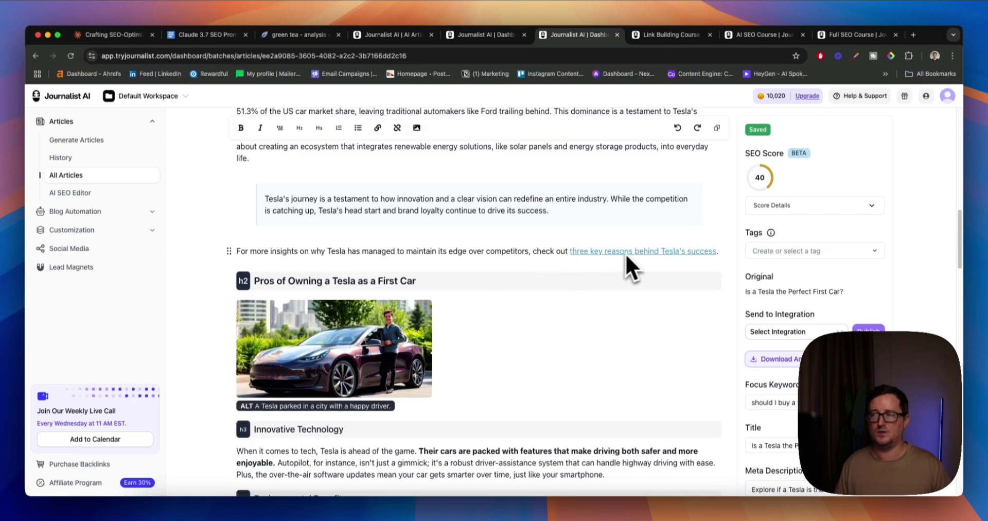
pyautogui.scroll(-5, 625, 254)
pyautogui.scroll(6, 617, 257)
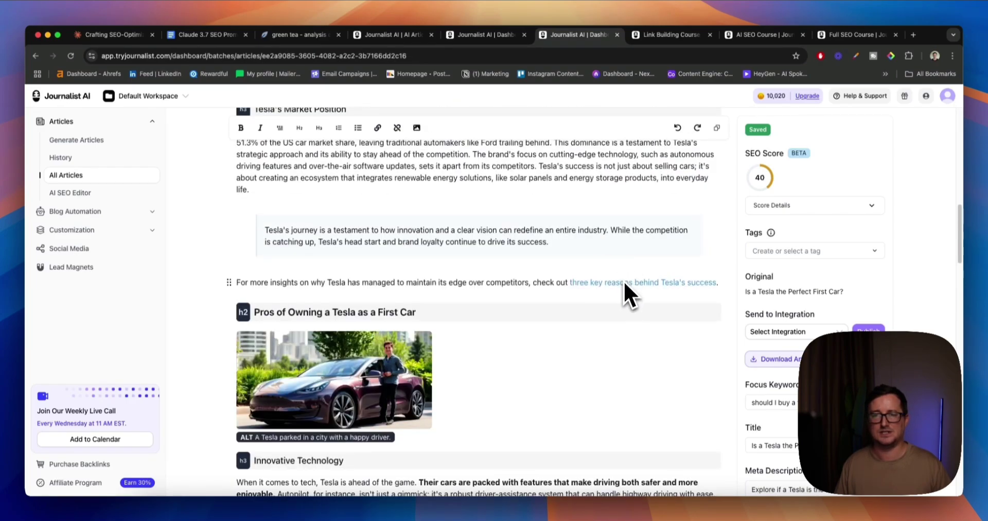
pyautogui.scroll(-12, 621, 279)
pyautogui.scroll(-4, 622, 279)
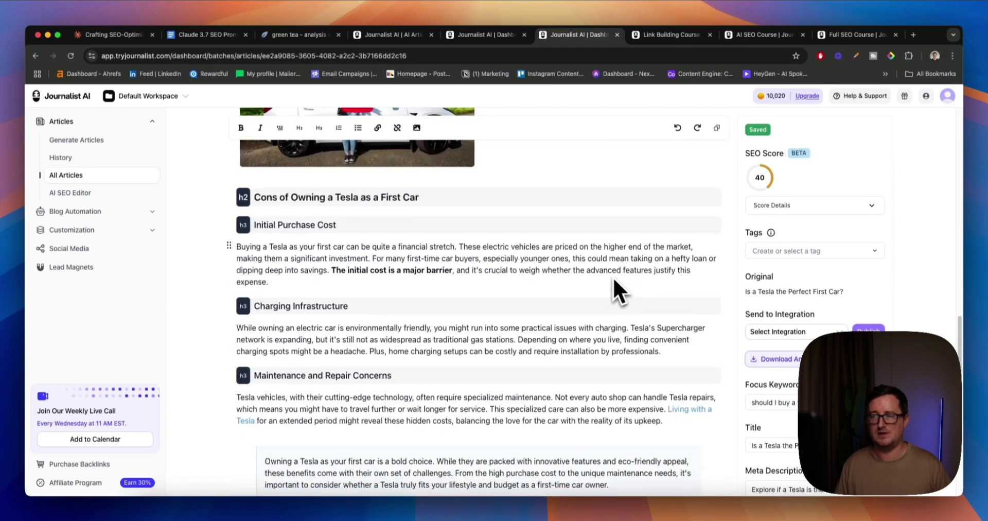
pyautogui.scroll(4, 612, 280)
pyautogui.scroll(-13, 463, 290)
pyautogui.scroll(4, 612, 295)
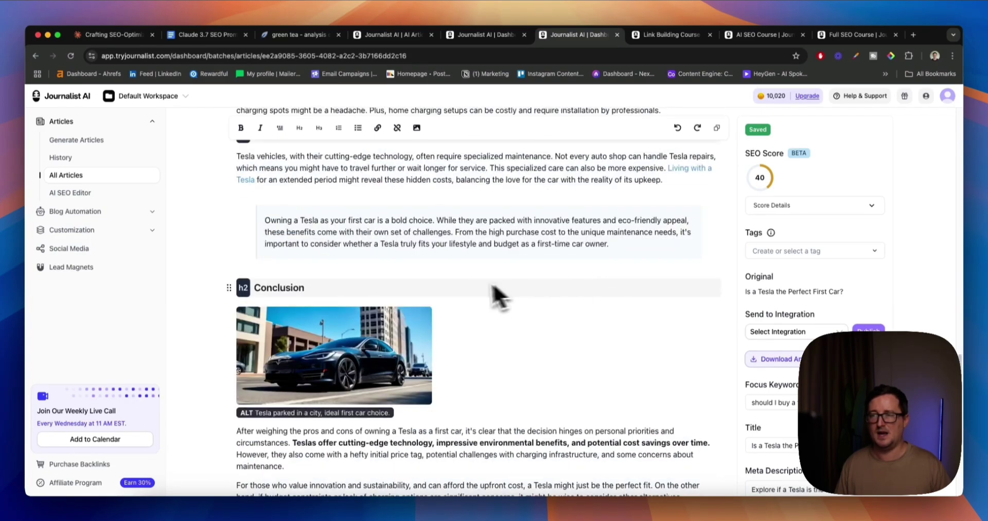
# Review AI rewrite and keyword options for the Maintenance and Repair Concerns paragraph, and add the suggested external Service link on "Tesla repairs".
pyautogui.moveTo(665, 268); pyautogui.dragTo(212, 252)
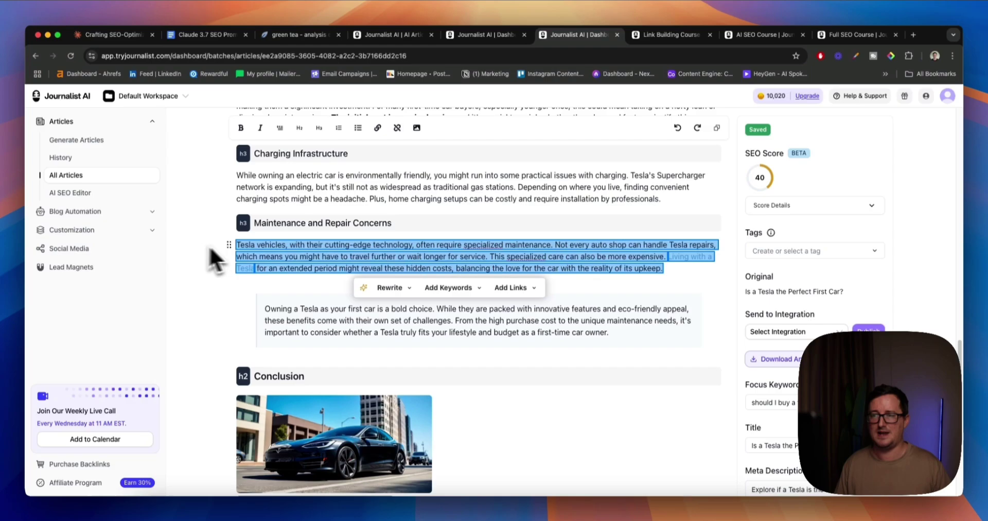
pyautogui.click(395, 292)
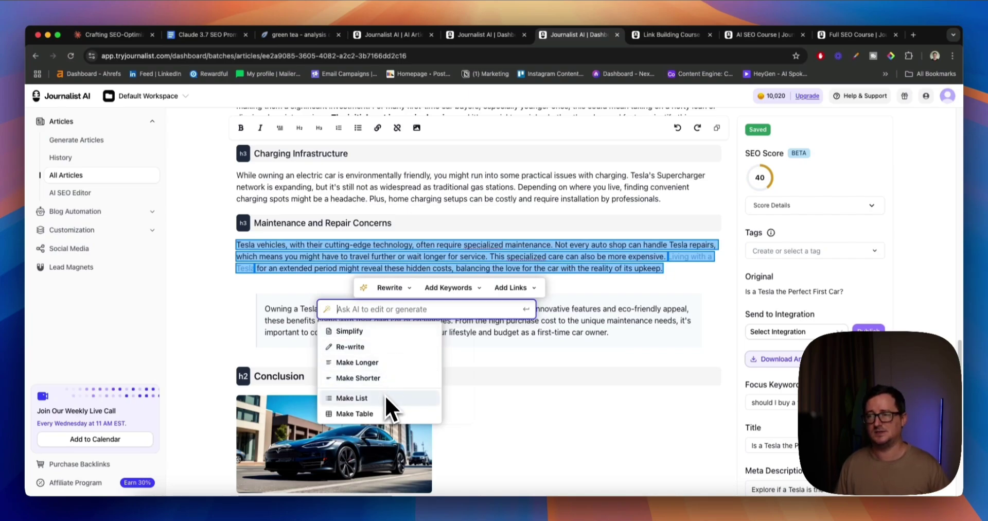
pyautogui.click(453, 288)
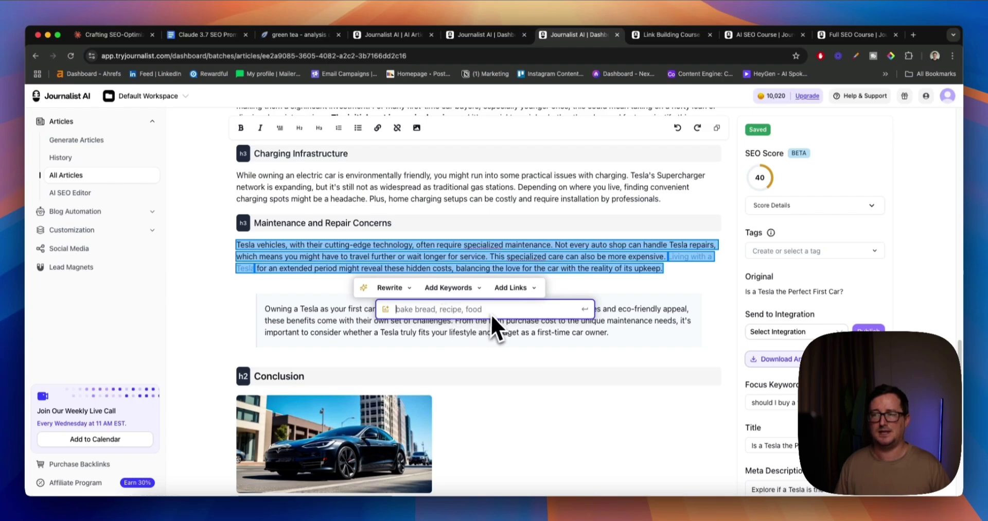
pyautogui.click(512, 289)
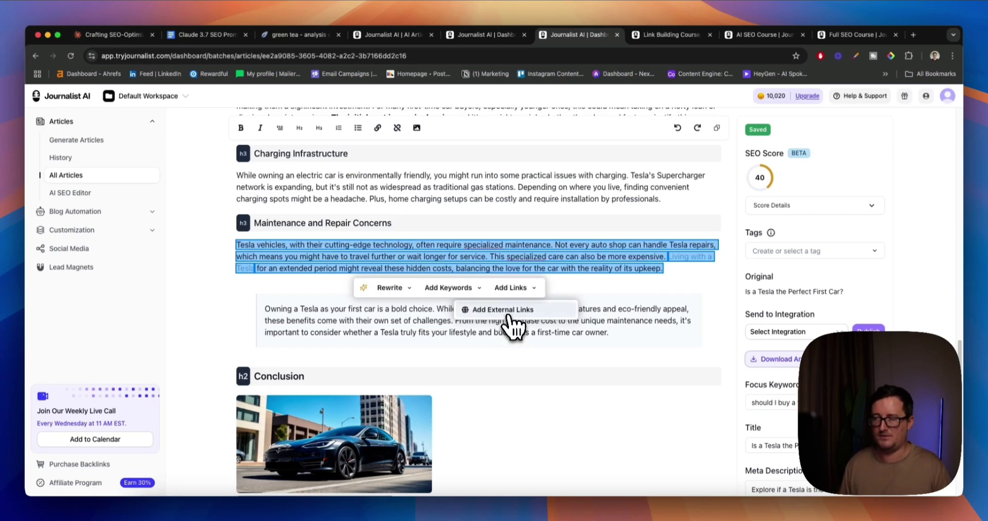
pyautogui.click(510, 315)
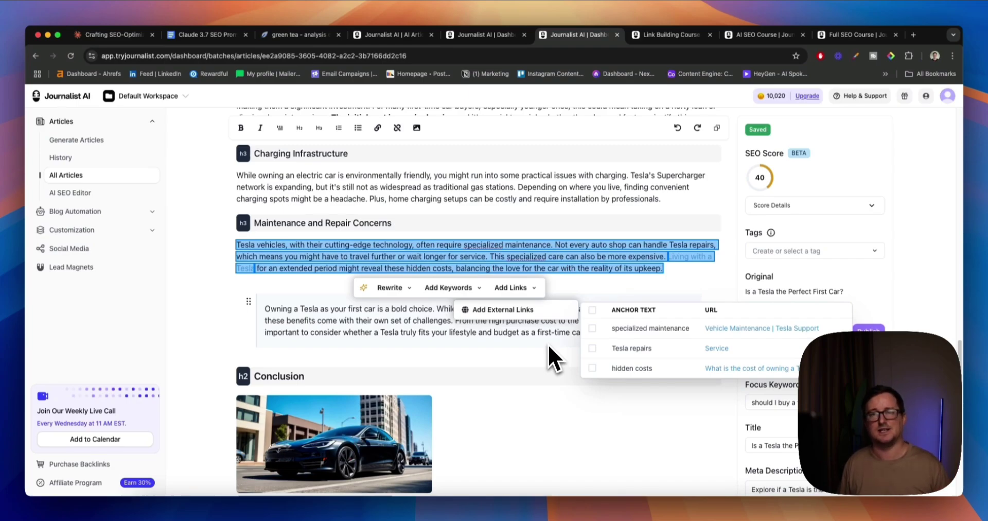
pyautogui.click(593, 349)
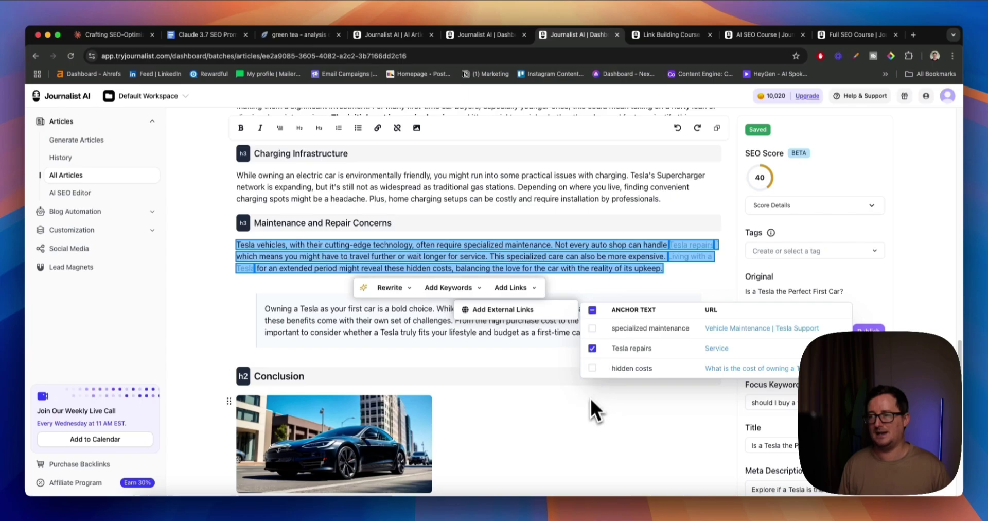
pyautogui.click(589, 405)
# Insert an AI-generated image without an extra prompt between the Initial Purchase Cost paragraph and the Charging Infrastructure heading.
pyautogui.scroll(-5, 588, 403)
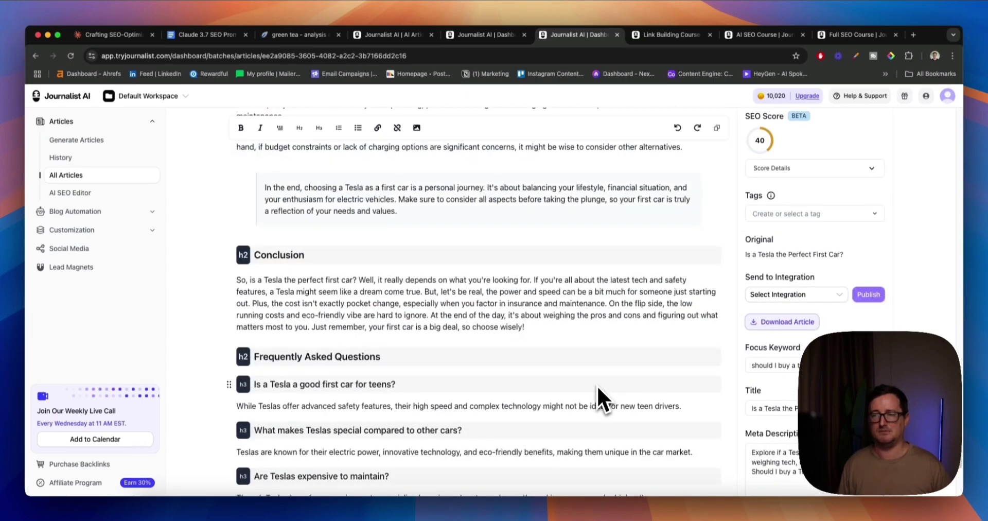
pyautogui.scroll(-1, 597, 396)
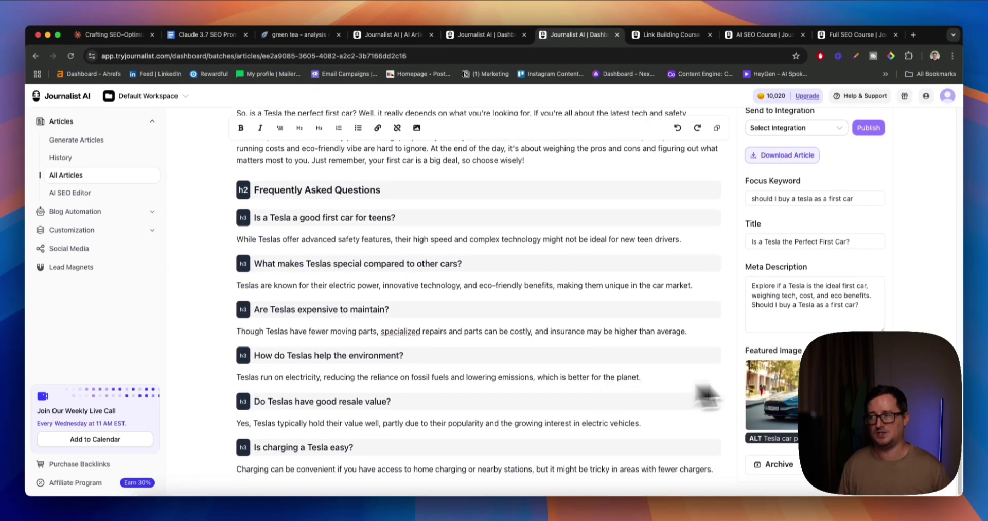
pyautogui.scroll(5, 604, 319)
pyautogui.scroll(4, 612, 309)
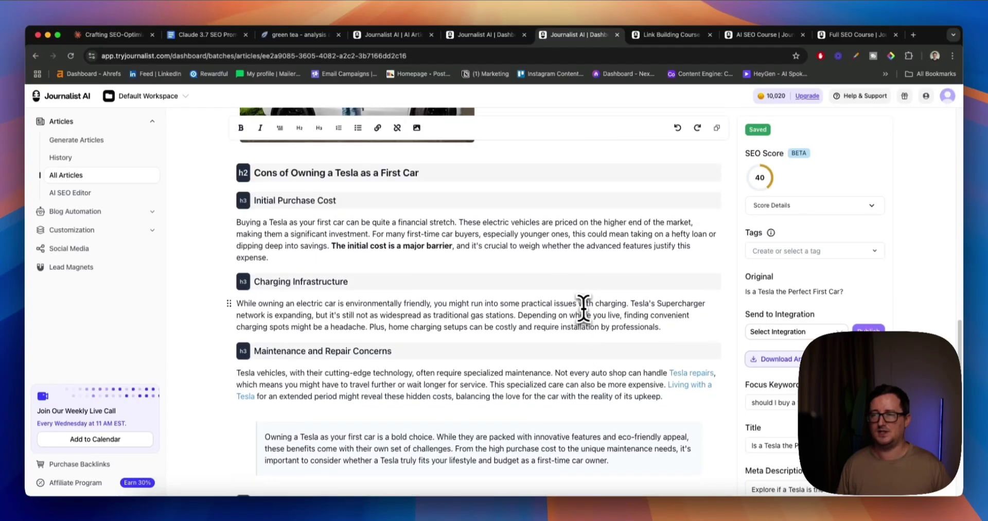
pyautogui.click(417, 128)
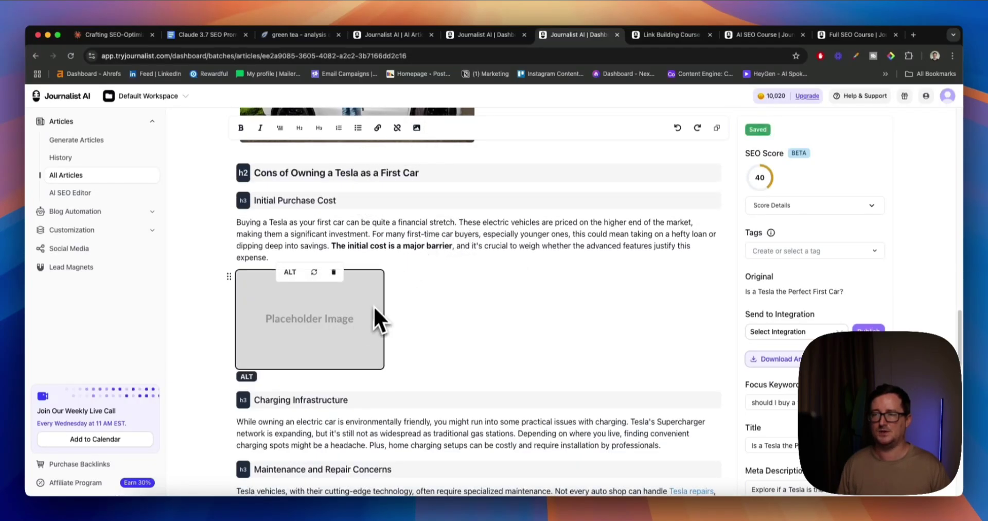
pyautogui.click(313, 272)
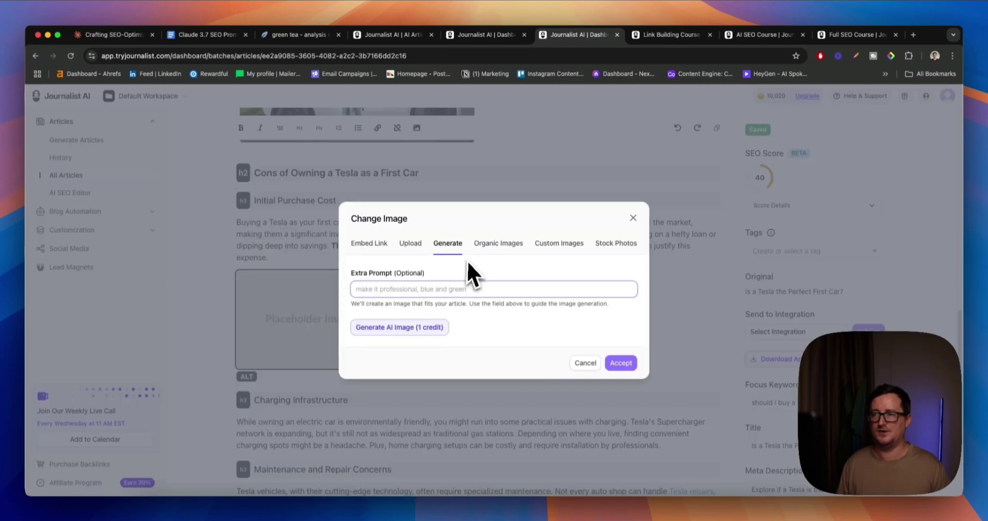
pyautogui.click(429, 329)
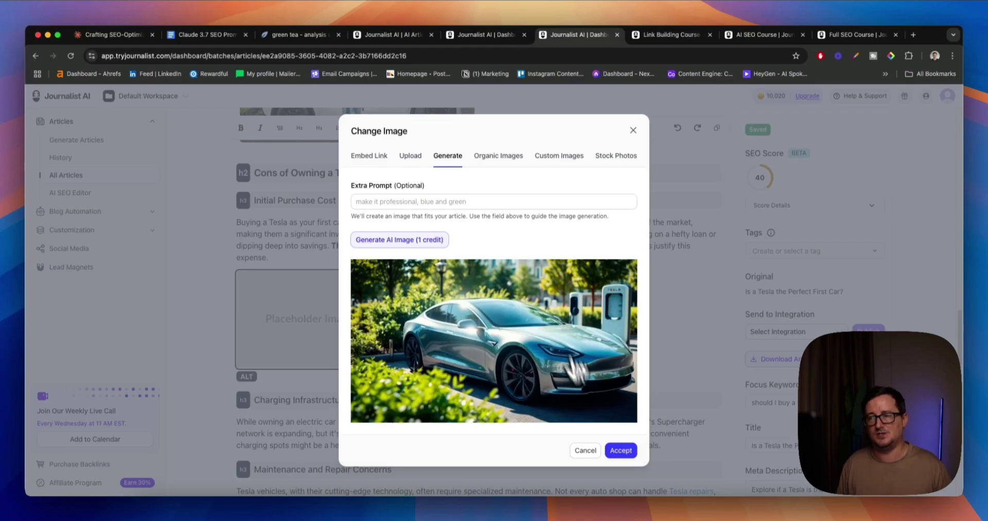
pyautogui.click(620, 450)
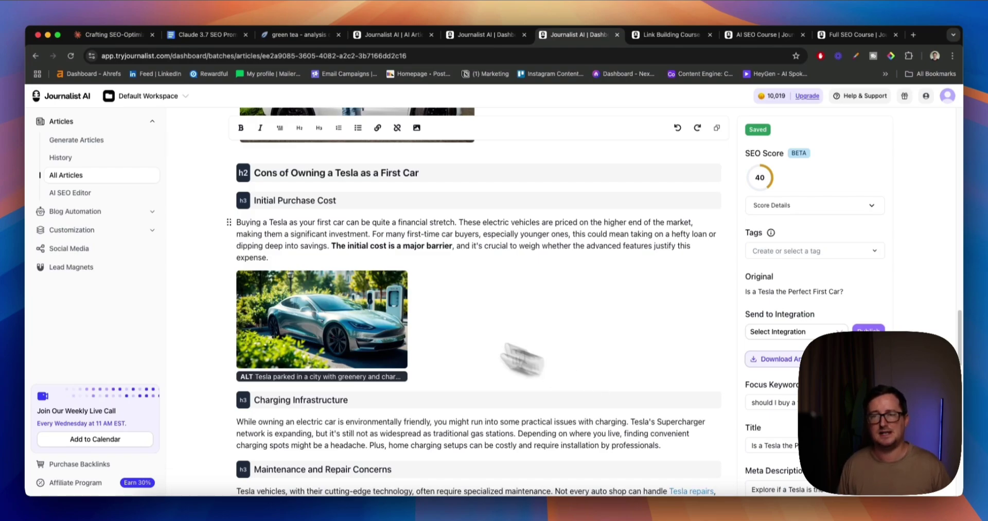
# Open the blog automation feeds, view the Gardening Competition feed, and look through the keywords of the My Competitors feed.
pyautogui.click(149, 212)
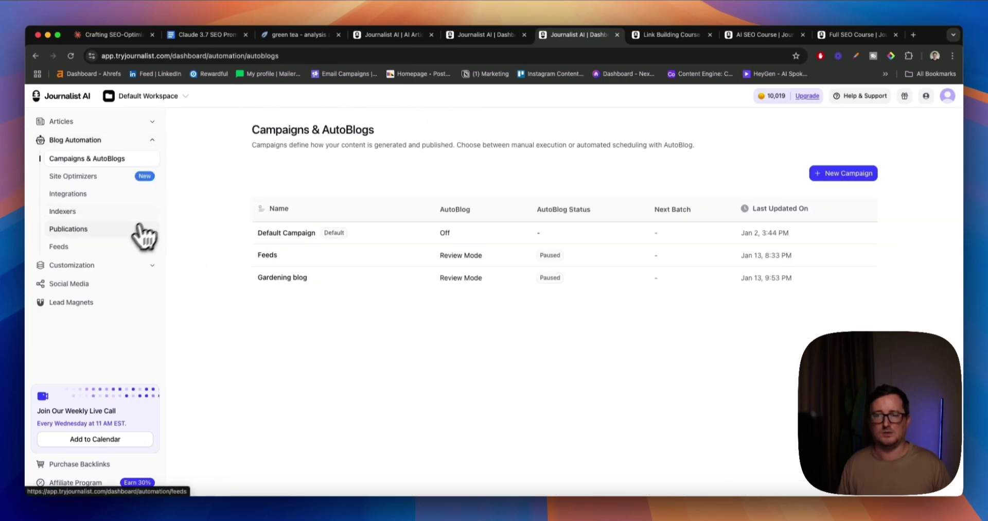
pyautogui.click(110, 248)
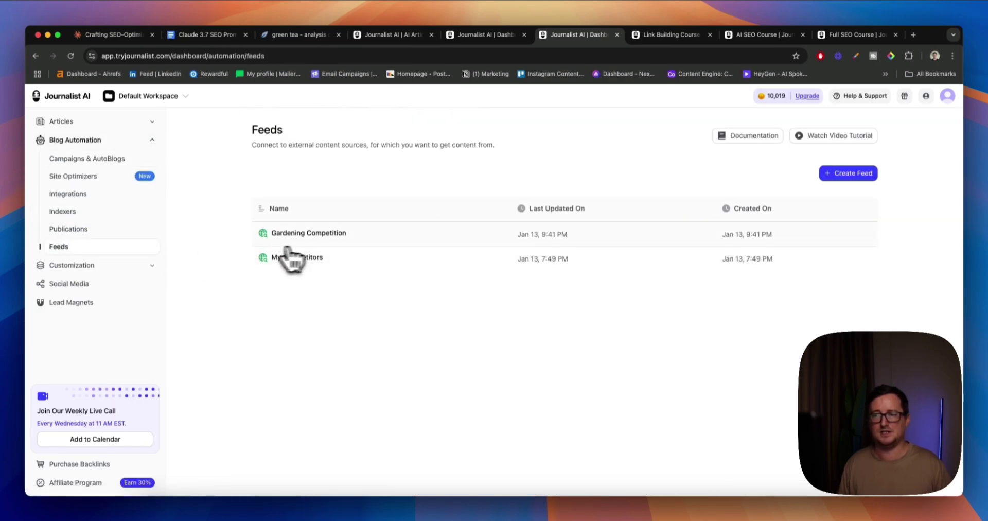
pyautogui.click(335, 238)
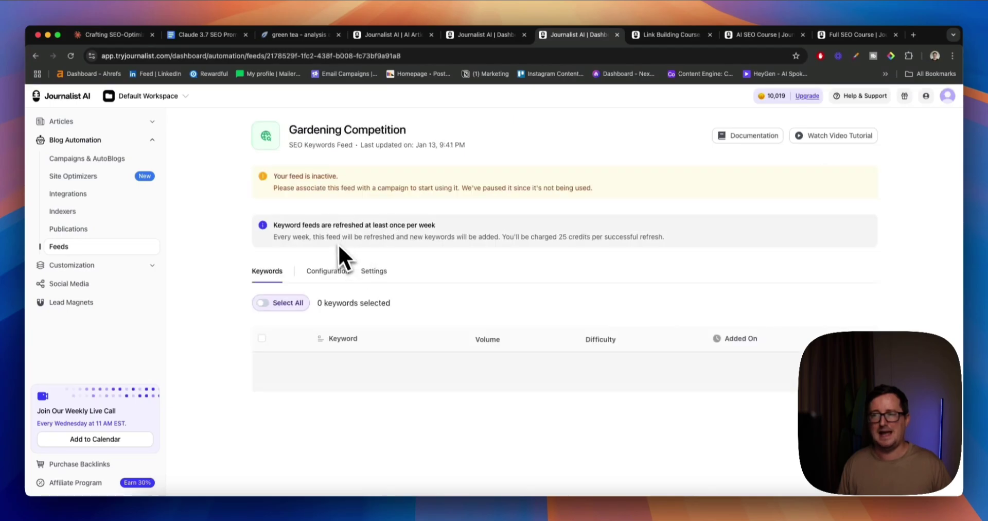
pyautogui.press('super+Left')
pyautogui.click(322, 259)
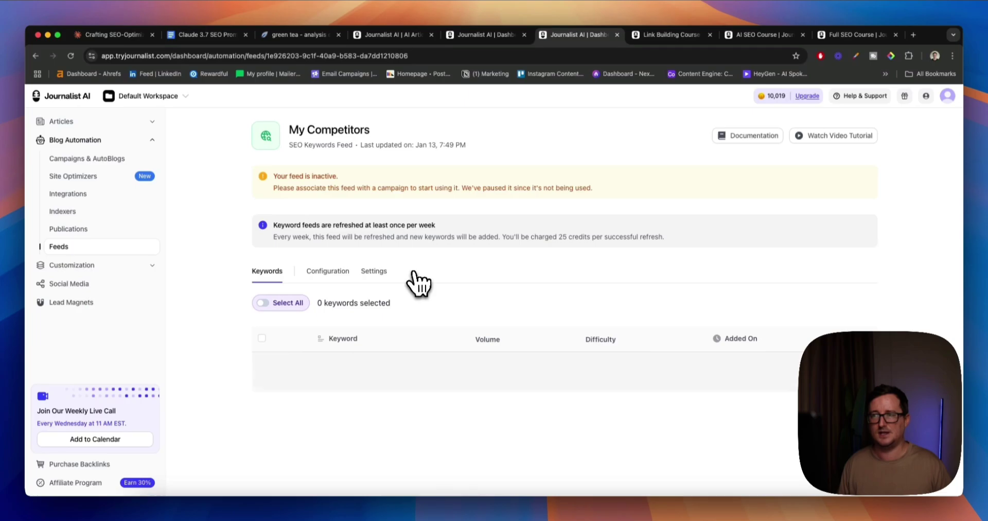
pyautogui.scroll(-5, 437, 291)
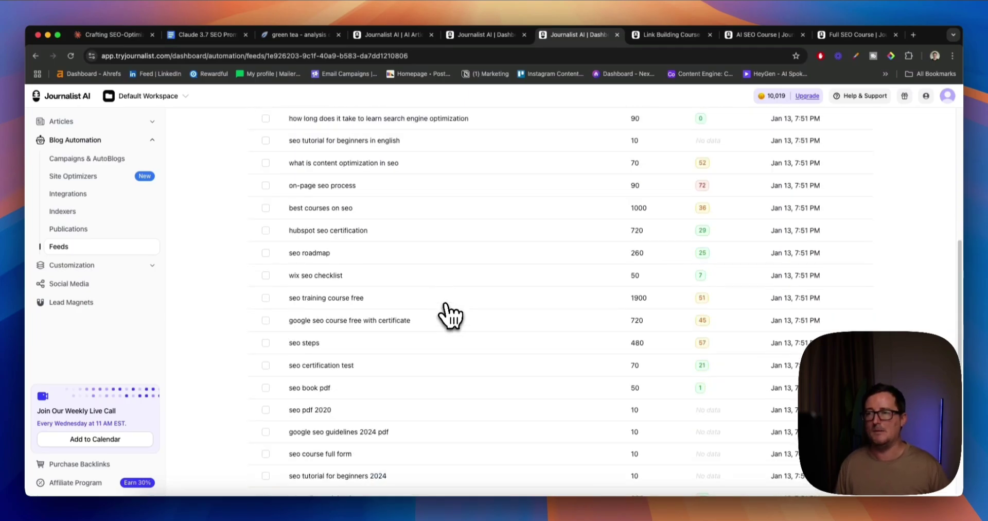
# Examine the volume and difficulty of the SEO keywords in the My Competitors feed, along with its status notices.
pyautogui.scroll(4, 451, 315)
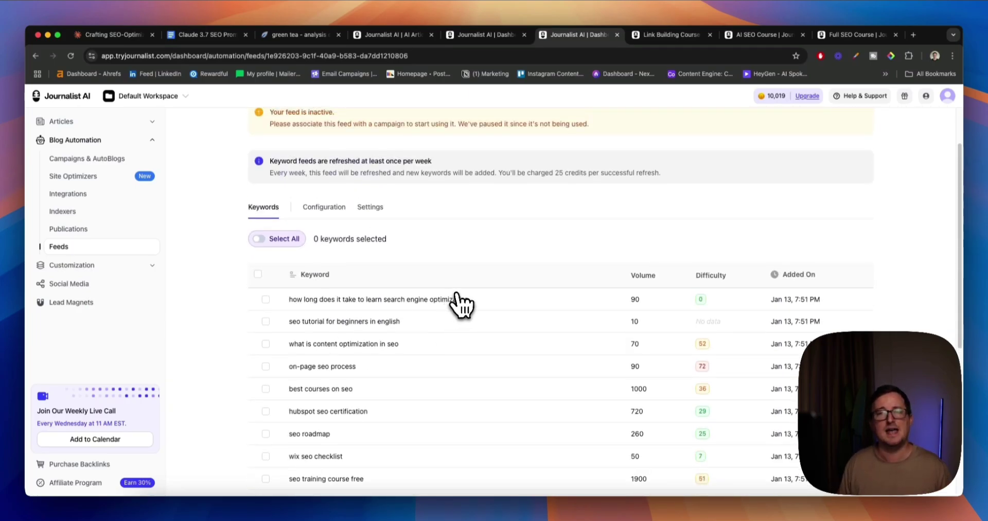
pyautogui.scroll(-3, 457, 301)
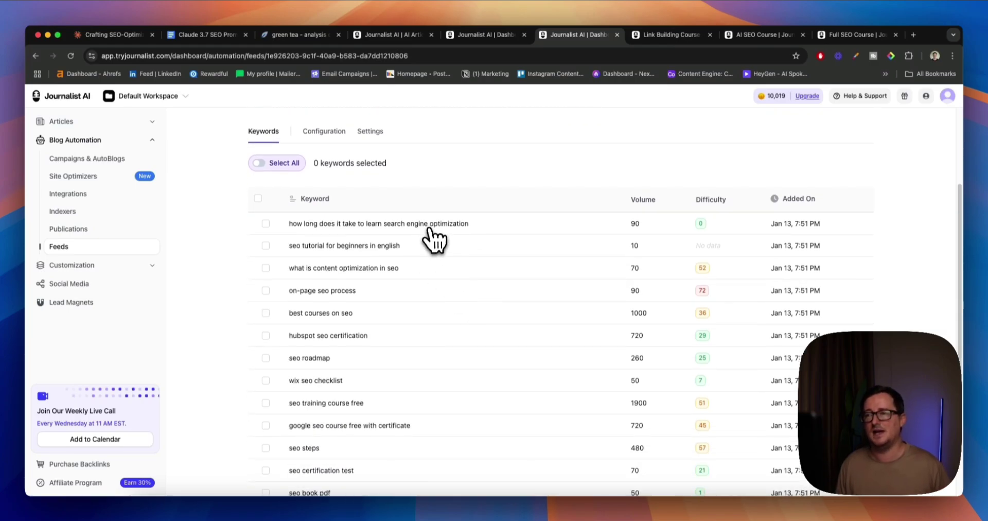
pyautogui.scroll(-3, 453, 262)
pyautogui.scroll(-5, 679, 265)
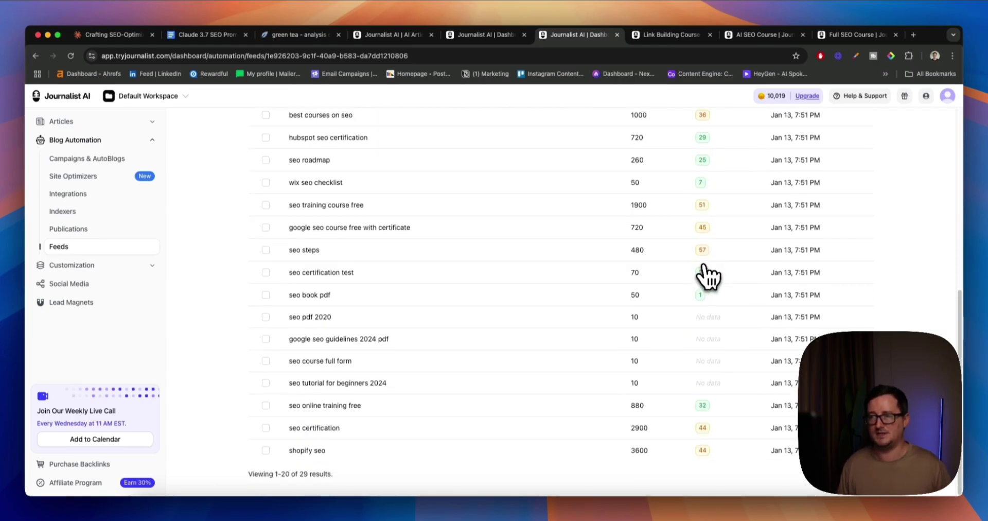
pyautogui.scroll(13, 639, 287)
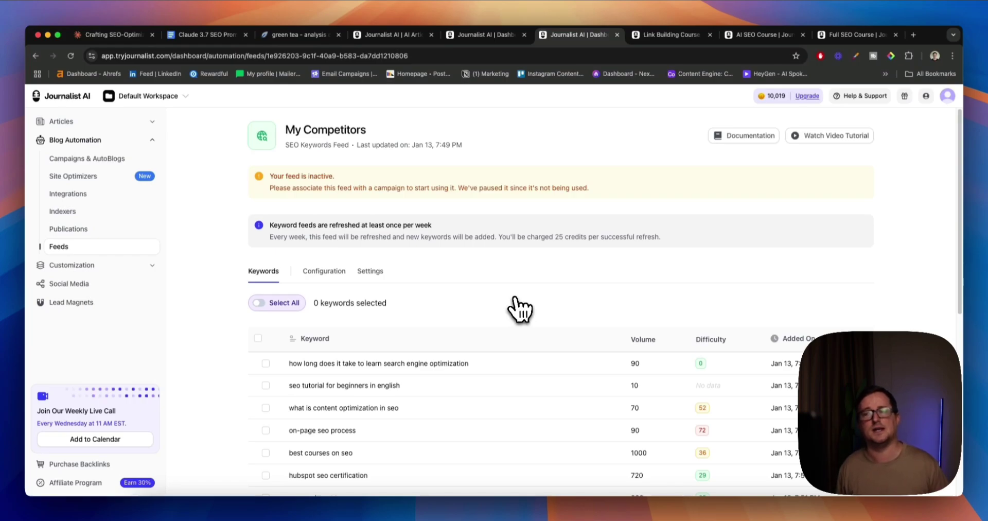
pyautogui.scroll(-5, 519, 309)
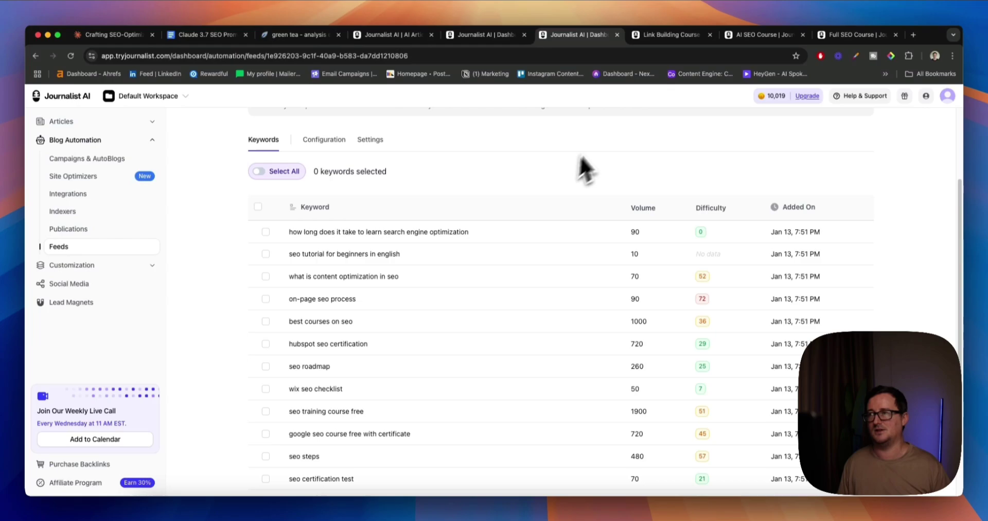
pyautogui.scroll(5, 541, 170)
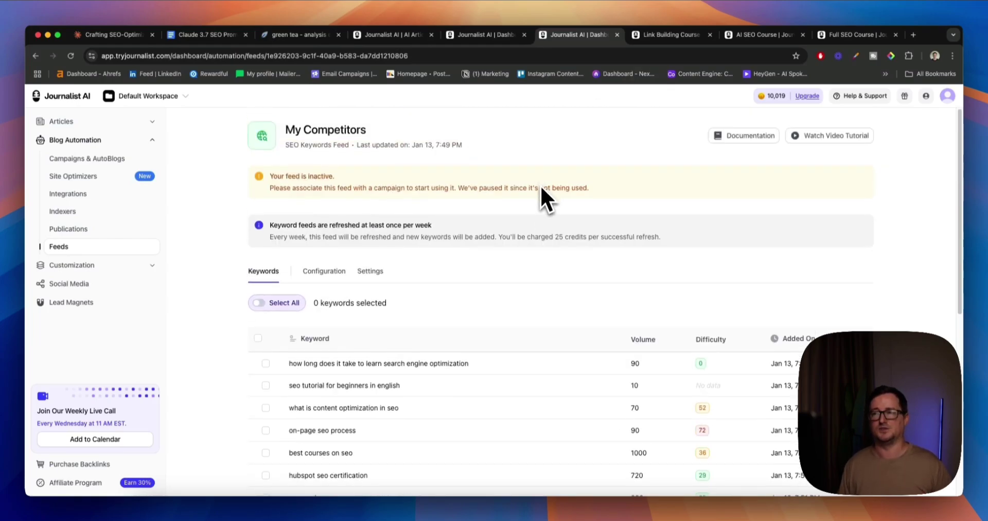
# Revisit the article generation tools and compare them with the green tea content editor in NeuronWriter.
pyautogui.click(512, 35)
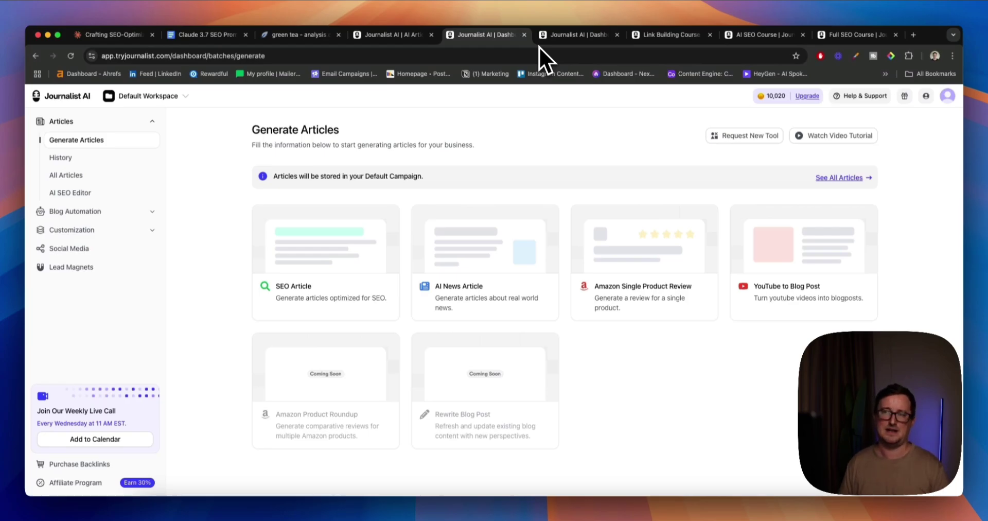
pyautogui.click(304, 35)
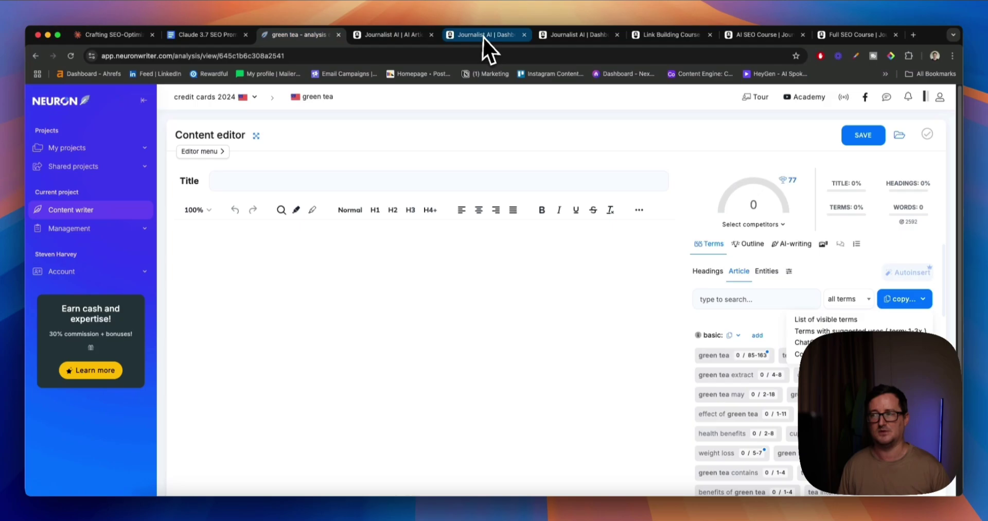
pyautogui.click(484, 35)
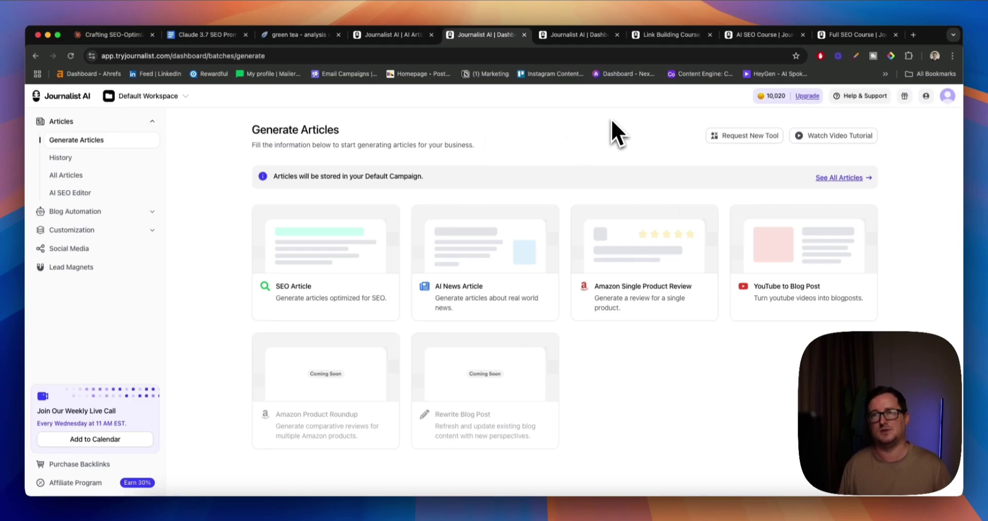
# Look over the Link Building Course, AI SEO Course and A-Z SEO Course pages and their lesson videos.
pyautogui.click(690, 38)
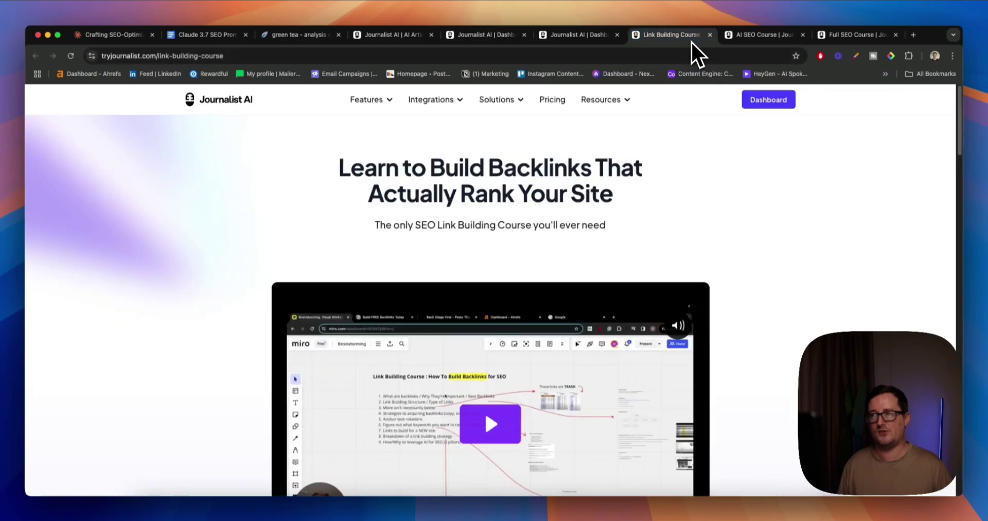
pyautogui.scroll(-5, 699, 146)
pyautogui.scroll(5, 718, 143)
pyautogui.click(756, 35)
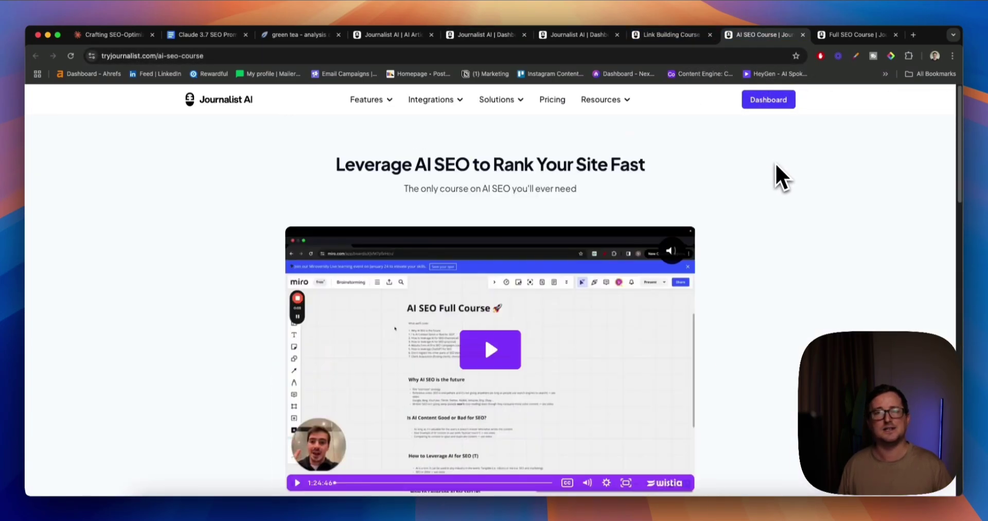
pyautogui.click(851, 36)
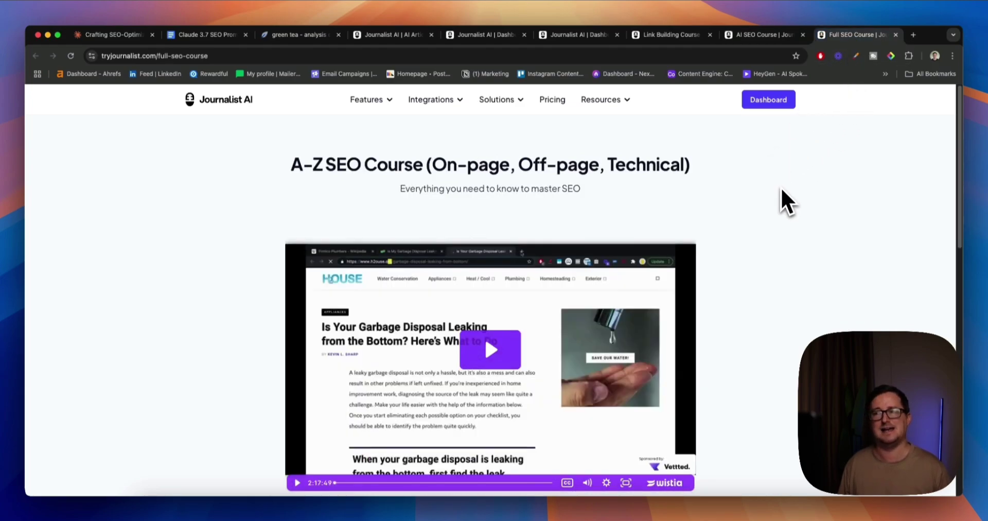
pyautogui.scroll(-2, 780, 187)
pyautogui.scroll(1, 780, 187)
pyautogui.scroll(1, 780, 187)
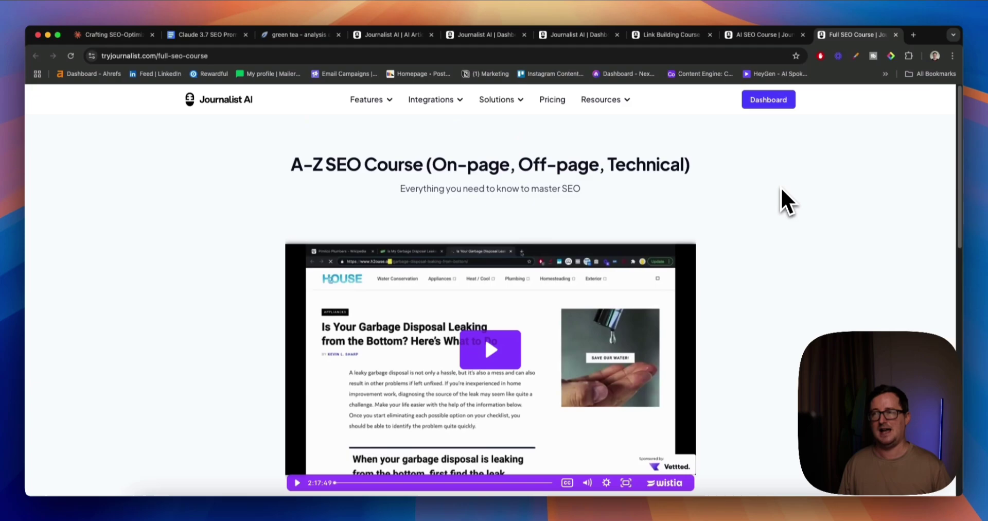
pyautogui.scroll(-10, 780, 187)
pyautogui.scroll(10, 781, 187)
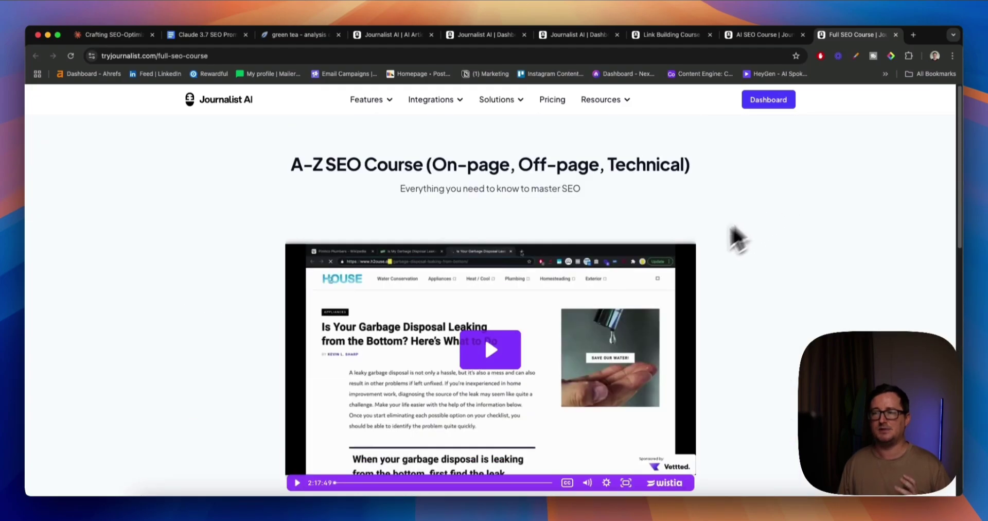
# Revisit the AI SEO Course page, and look through the bonus backlink videos on the Link Building Course page.
pyautogui.click(744, 35)
pyautogui.scroll(-1, 738, 177)
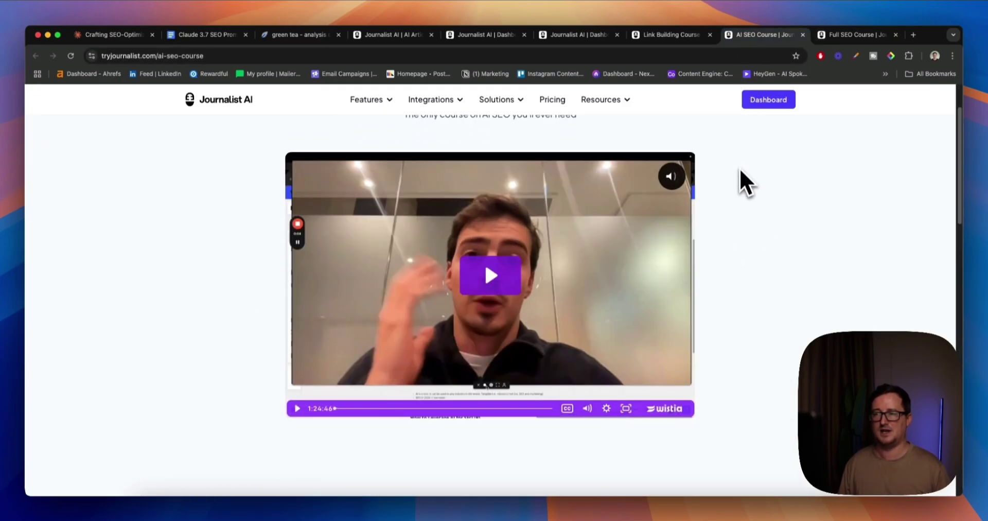
pyautogui.click(689, 36)
pyautogui.scroll(-3, 750, 175)
pyautogui.scroll(-12, 752, 168)
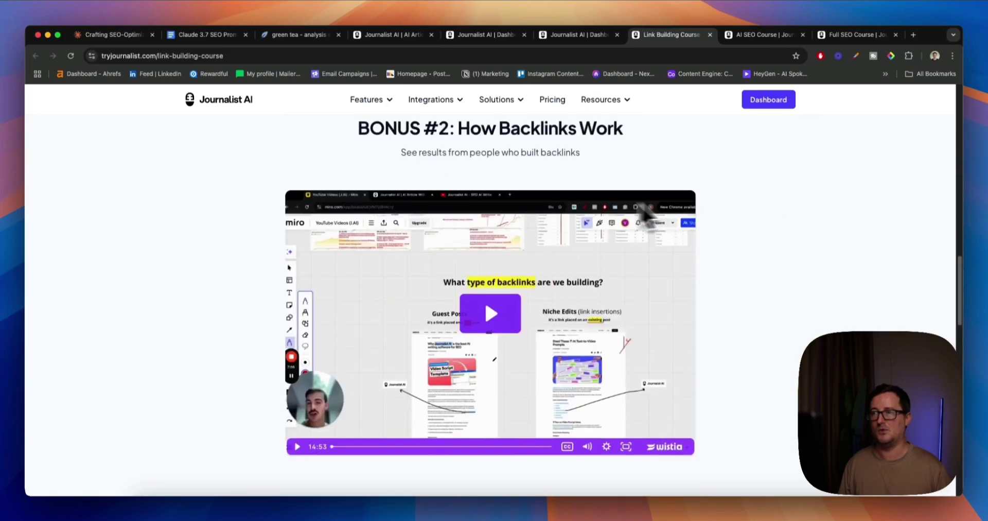
pyautogui.scroll(-15, 730, 203)
pyautogui.scroll(20, 733, 202)
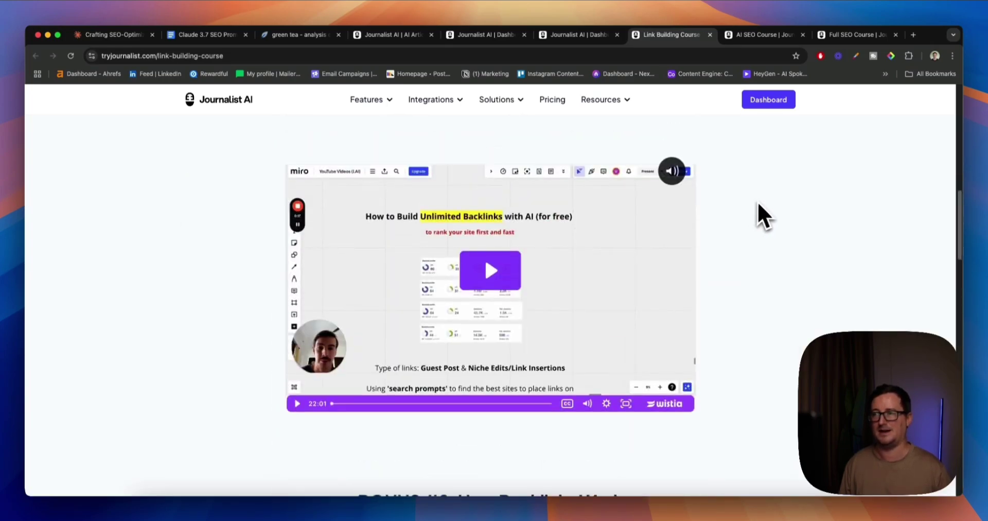